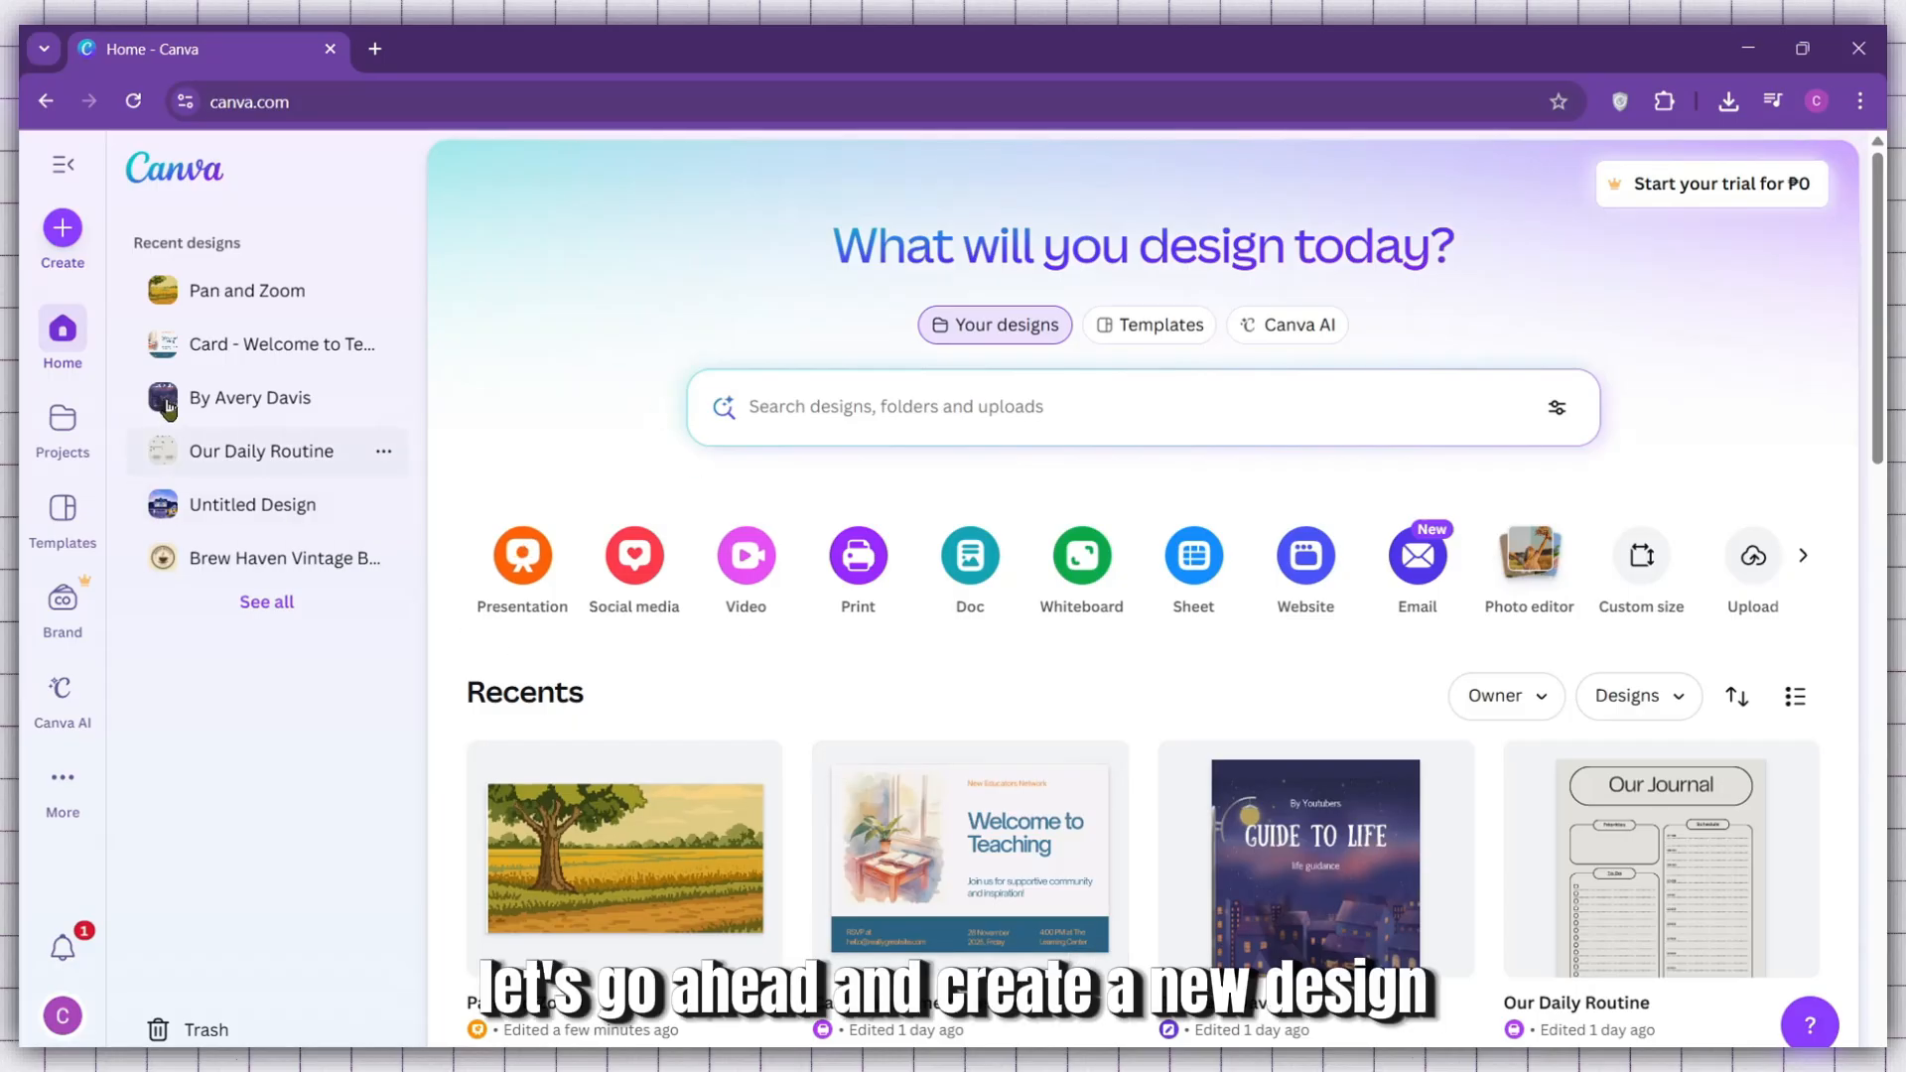
Step: Create a blank Doc and enter the lines Google.com, Youtube.com and Canva.com below the heading "Click on me to access the Link"
{"action": "left_click", "coordinate": [61, 230]}
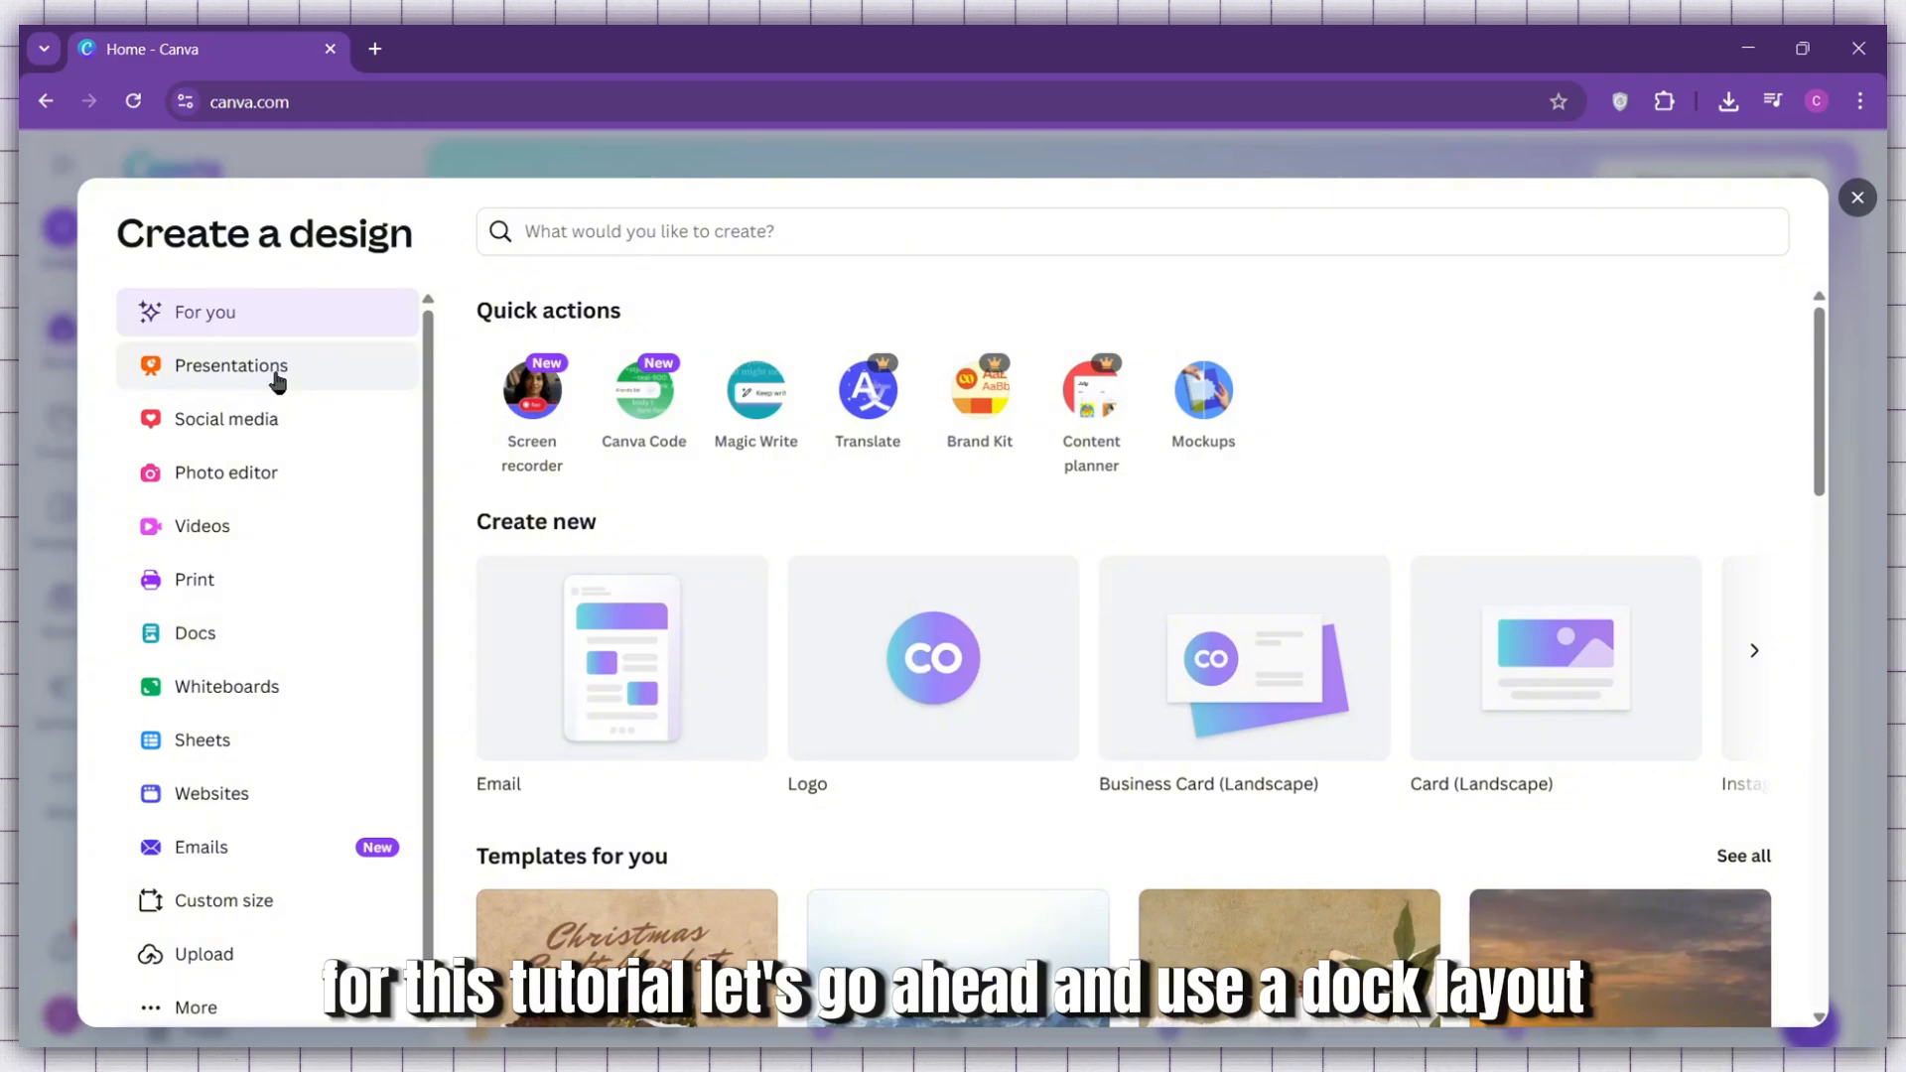
{"action": "left_click", "coordinate": [270, 640]}
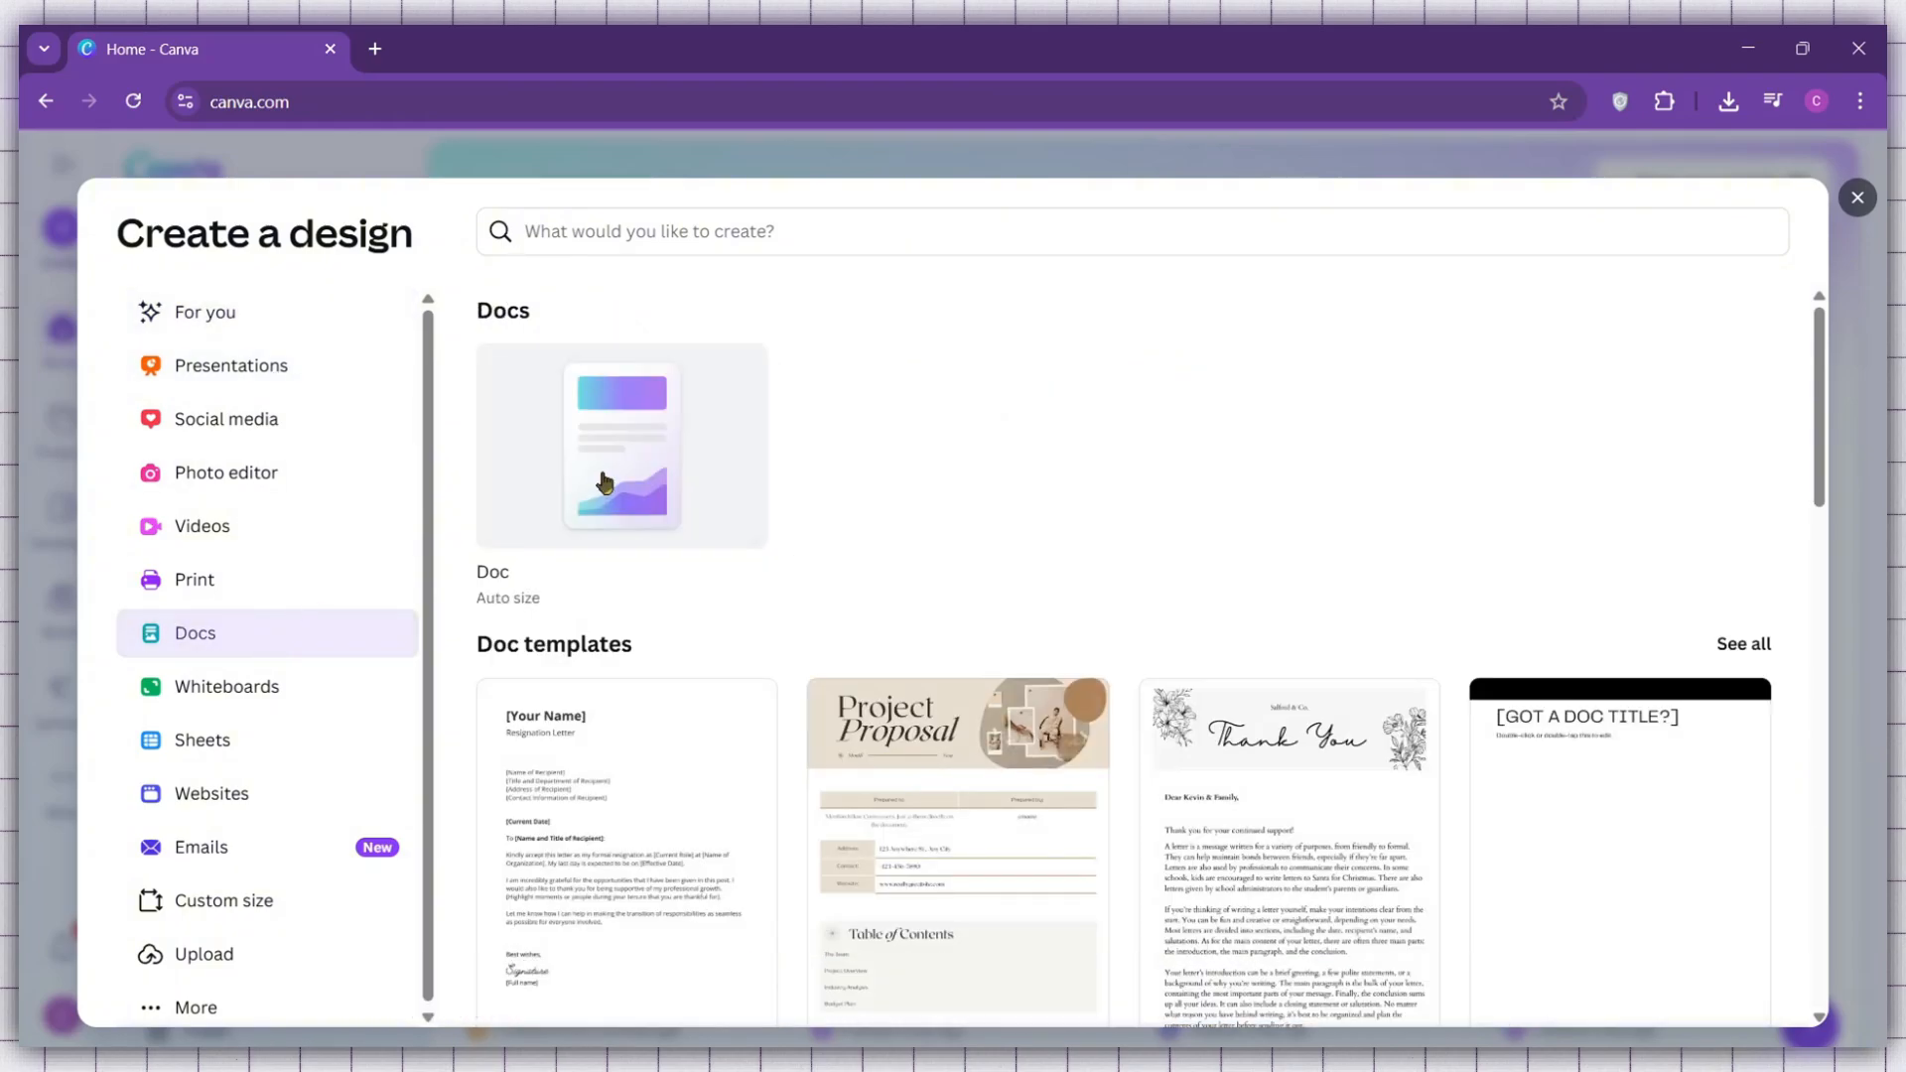
{"action": "left_click", "coordinate": [605, 483]}
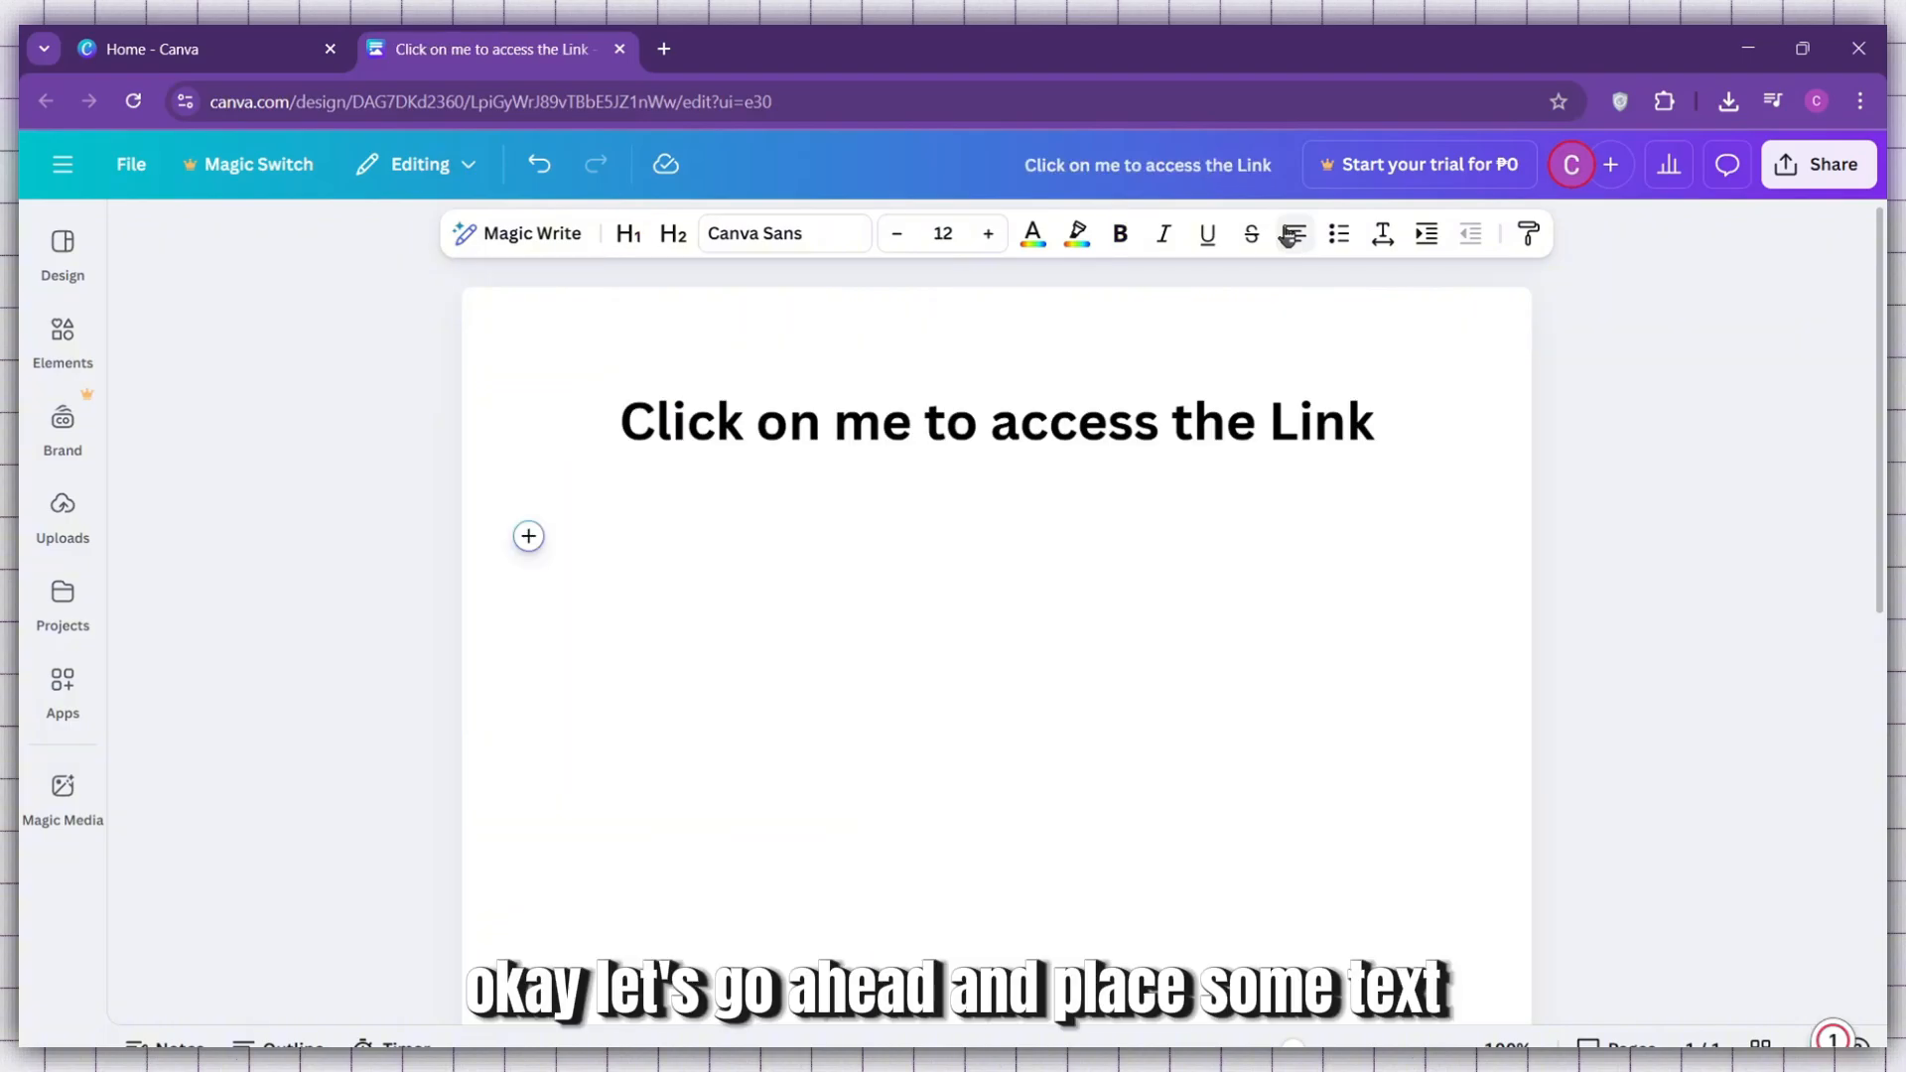
{"action": "type", "text": "Google.com"}
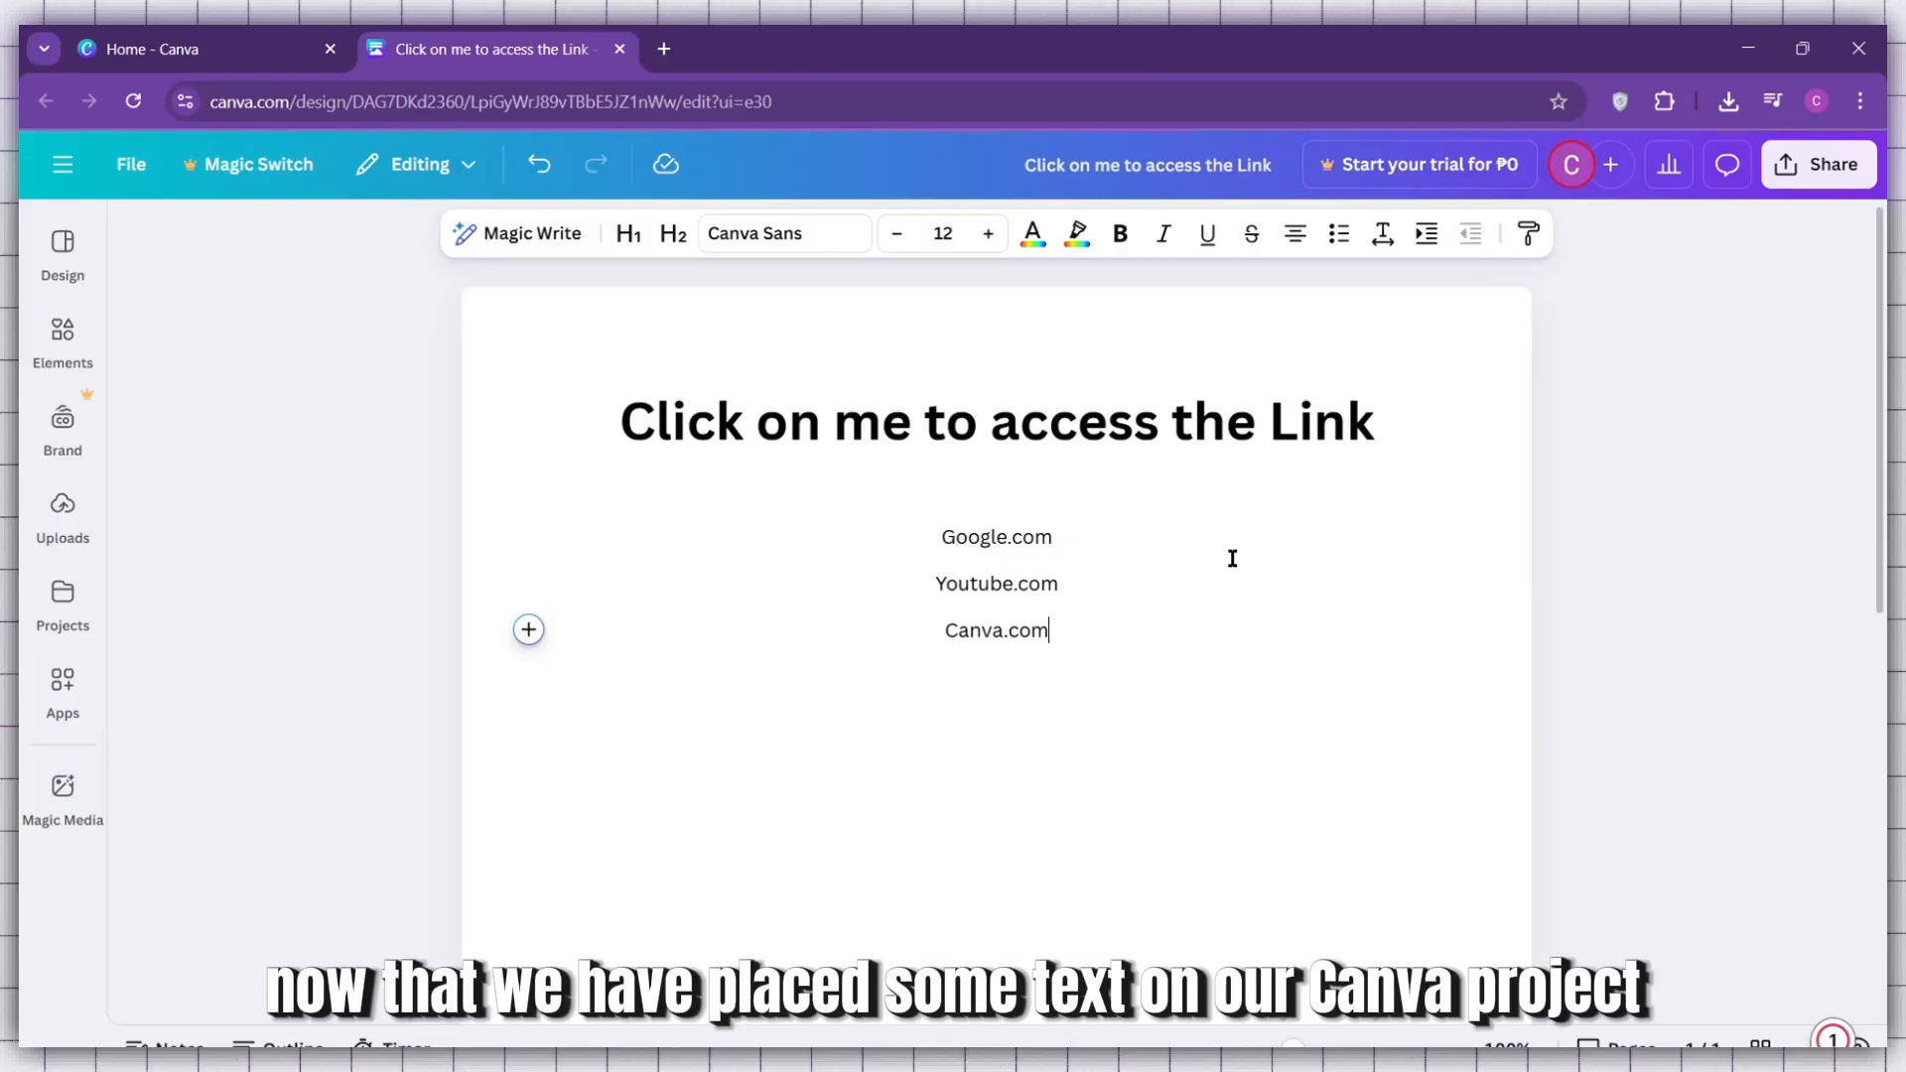
Step: Hyperlink the text Google.com to google.com, keeping its display mode as Link
{"action": "left_click", "coordinate": [1070, 545]}
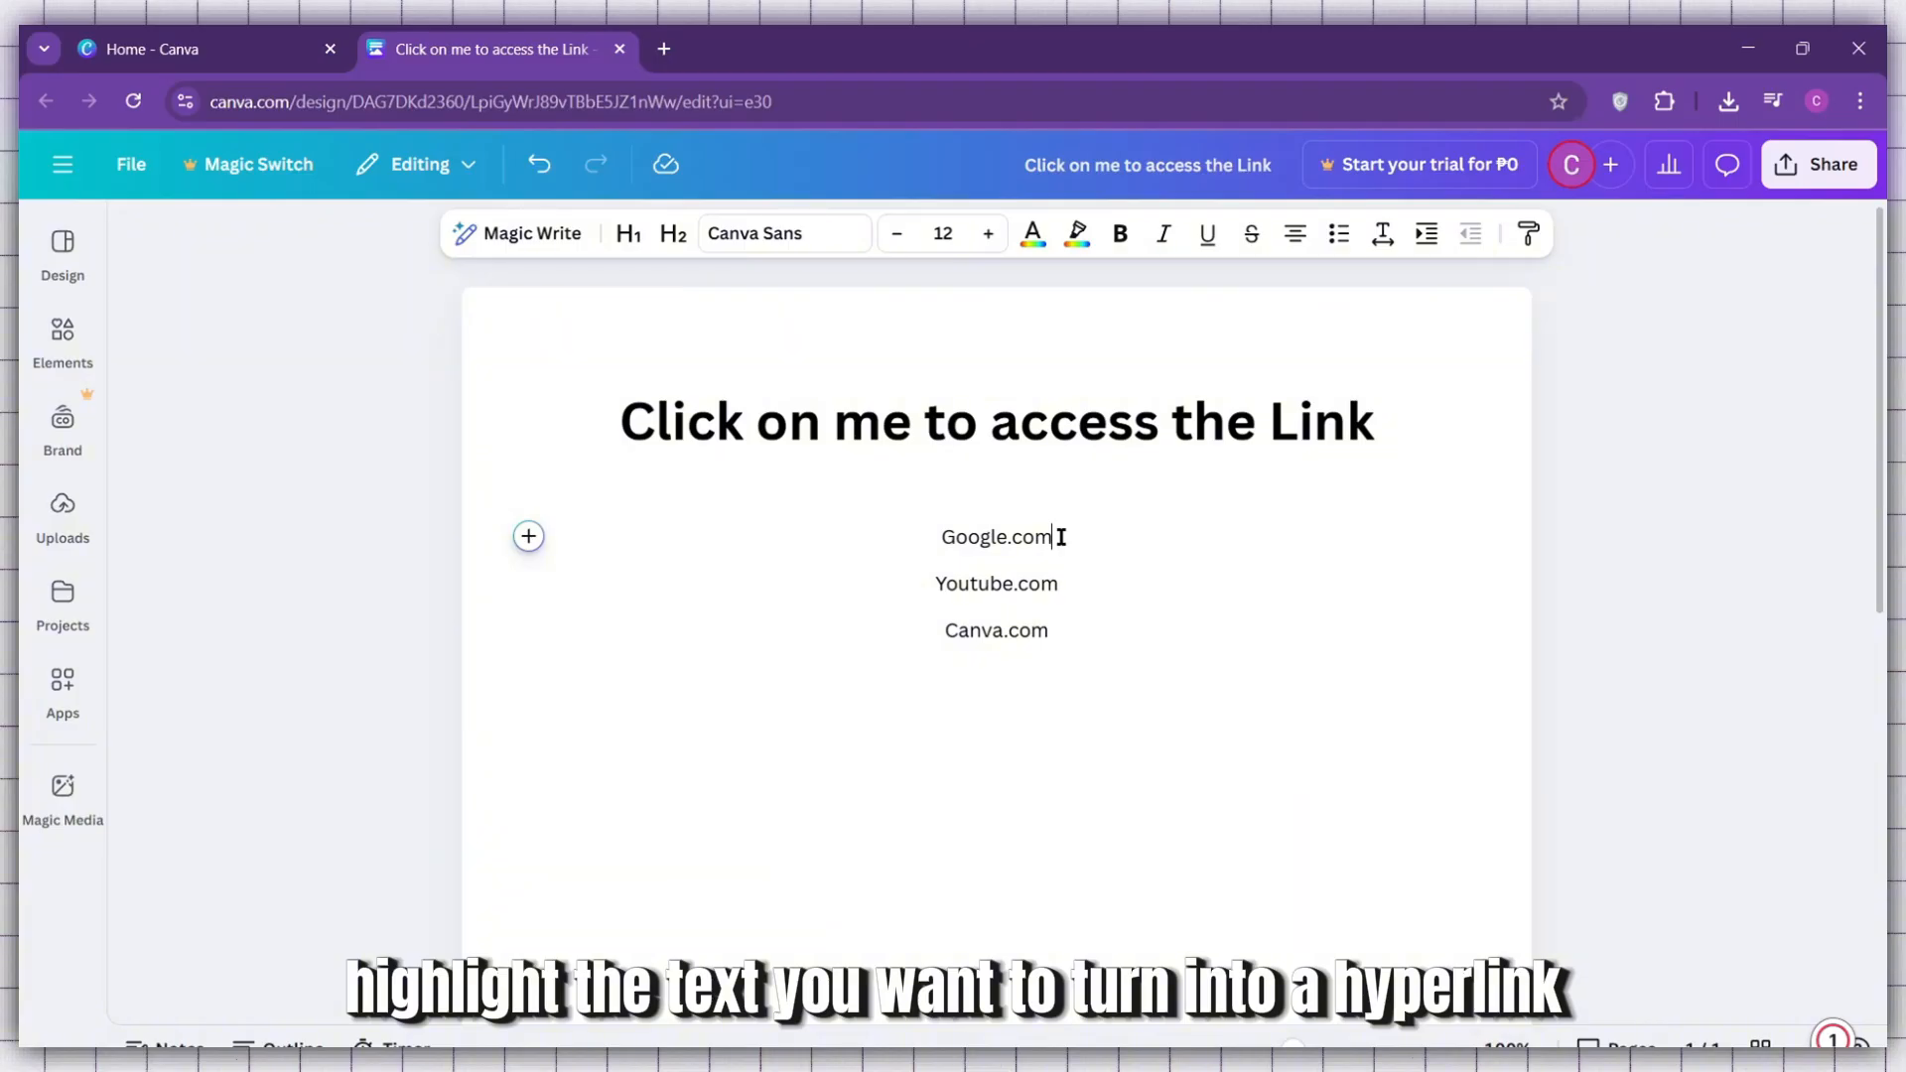
{"action": "left_click_drag", "start_coordinate": [1061, 537], "coordinate": [943, 537]}
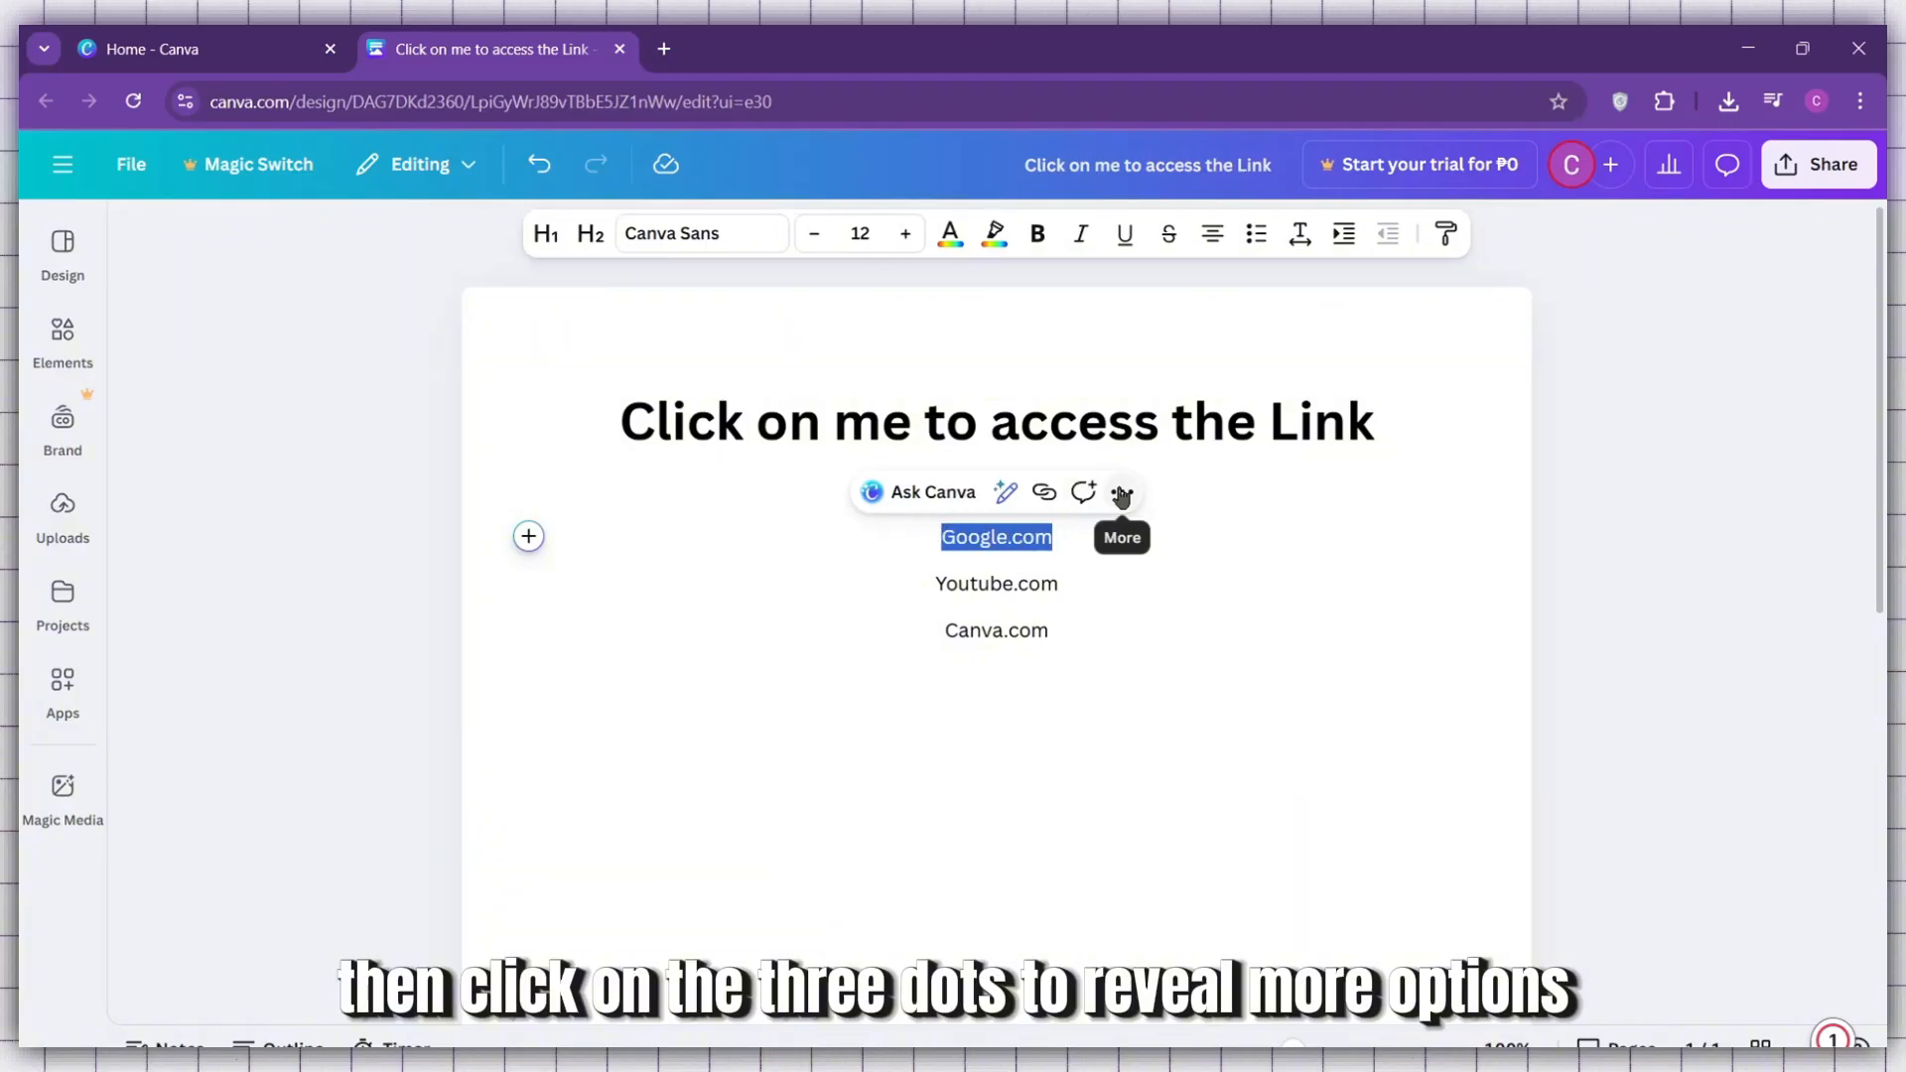
{"action": "left_click", "coordinate": [1126, 497]}
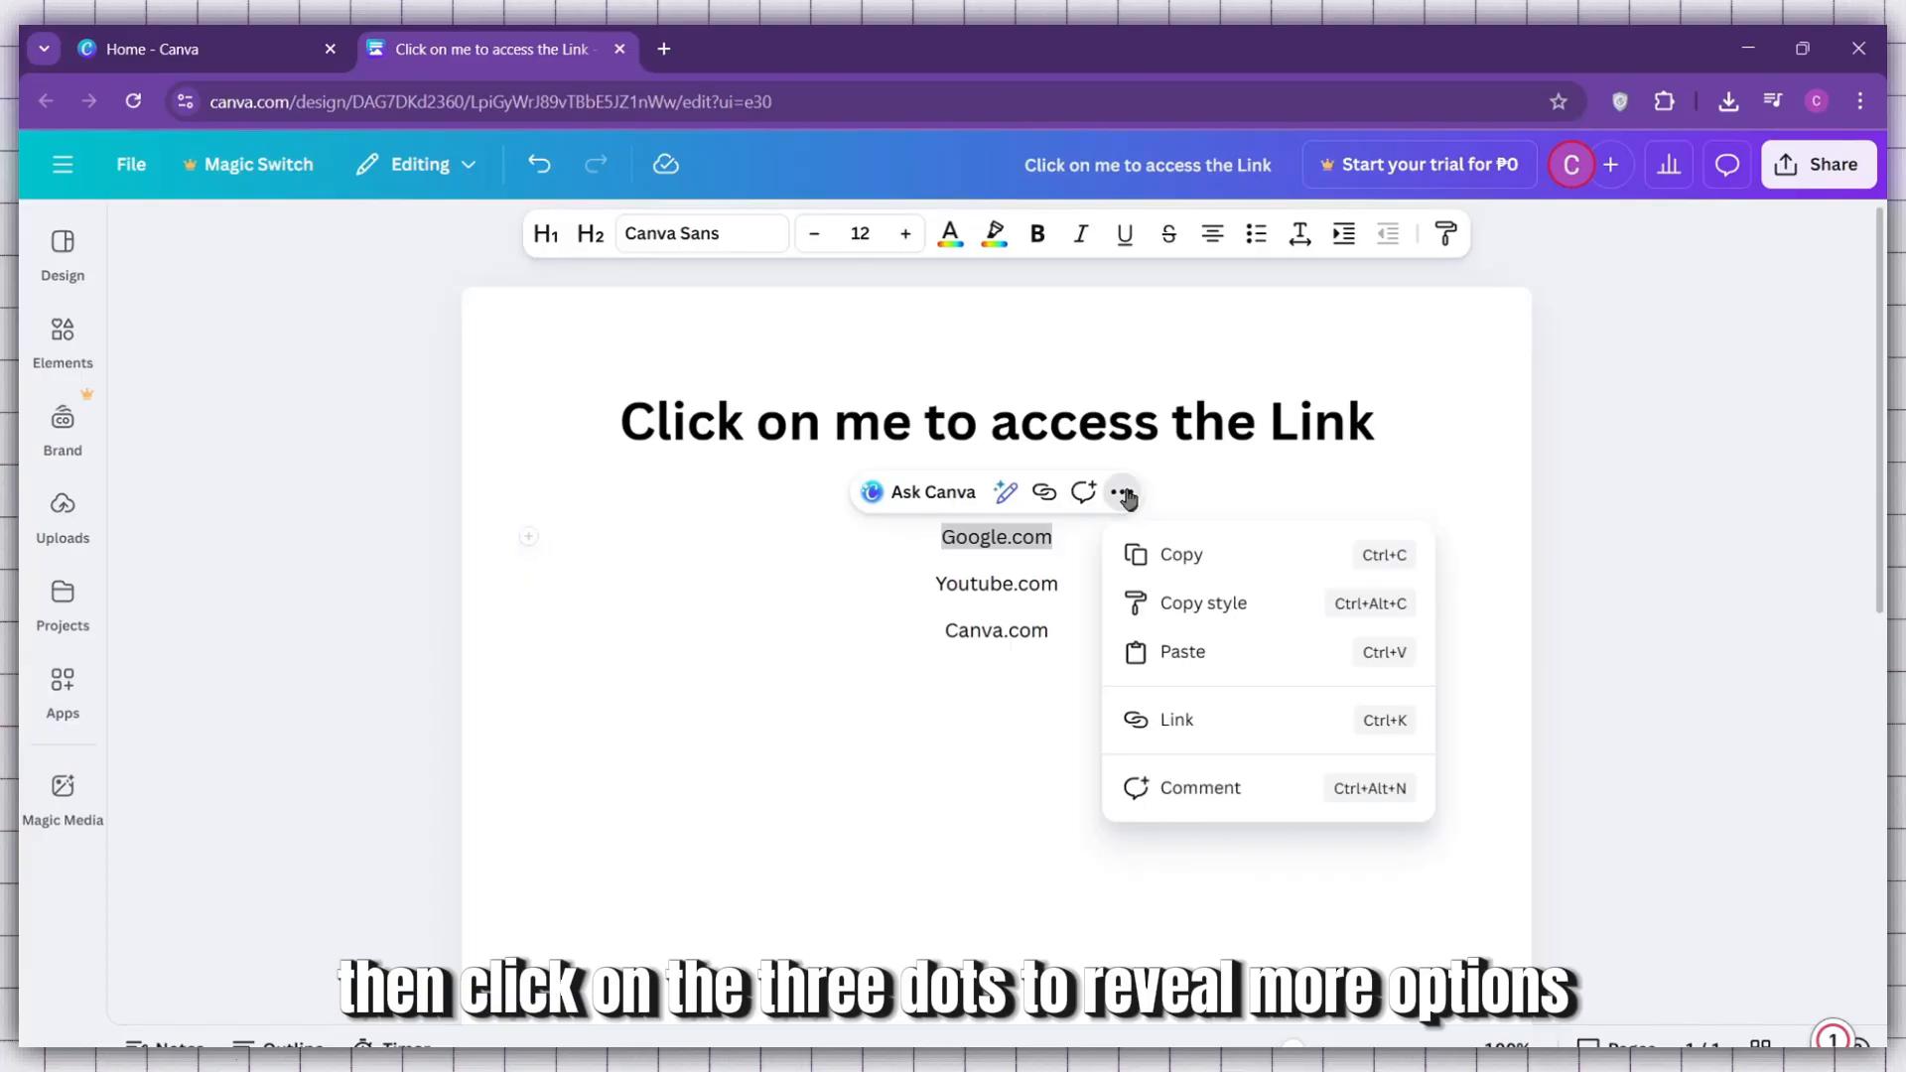
{"action": "left_click", "coordinate": [1270, 719]}
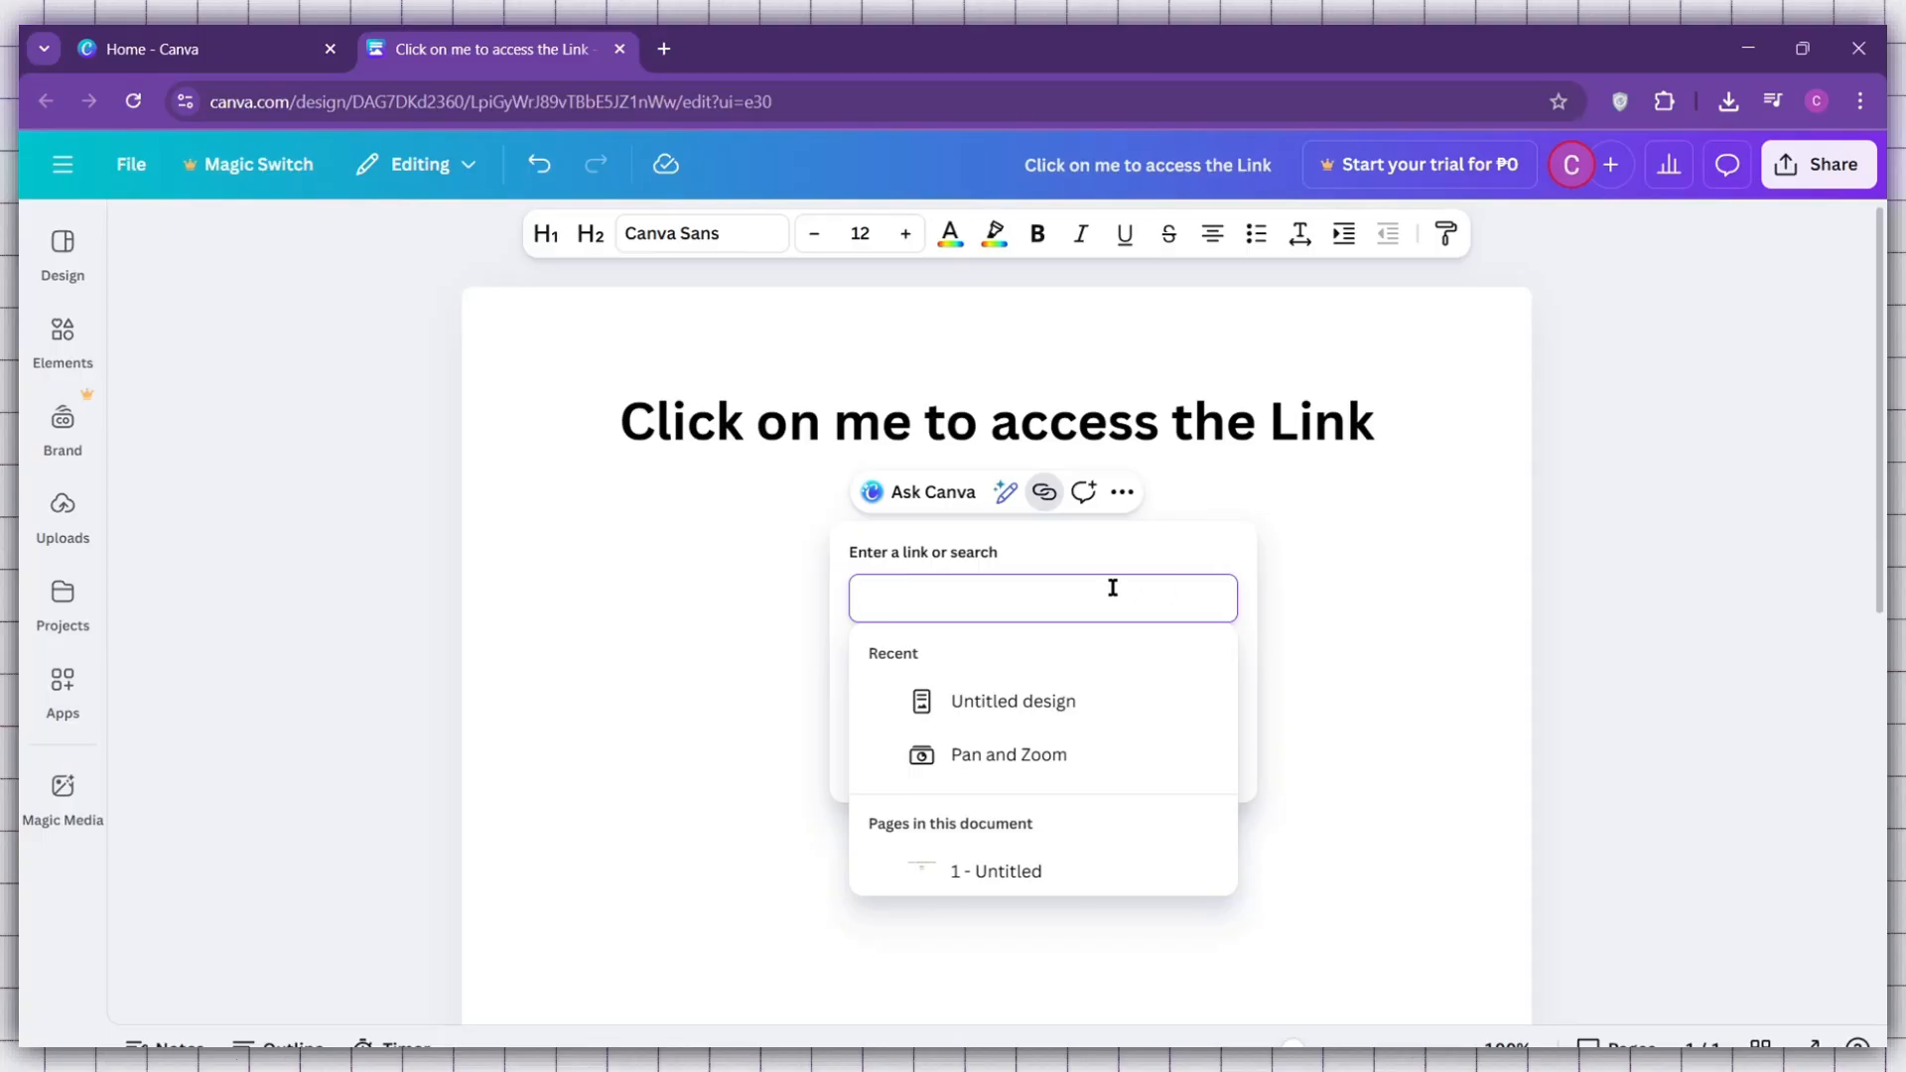
{"action": "type", "text": "google.com"}
{"action": "key", "text": "Return"}
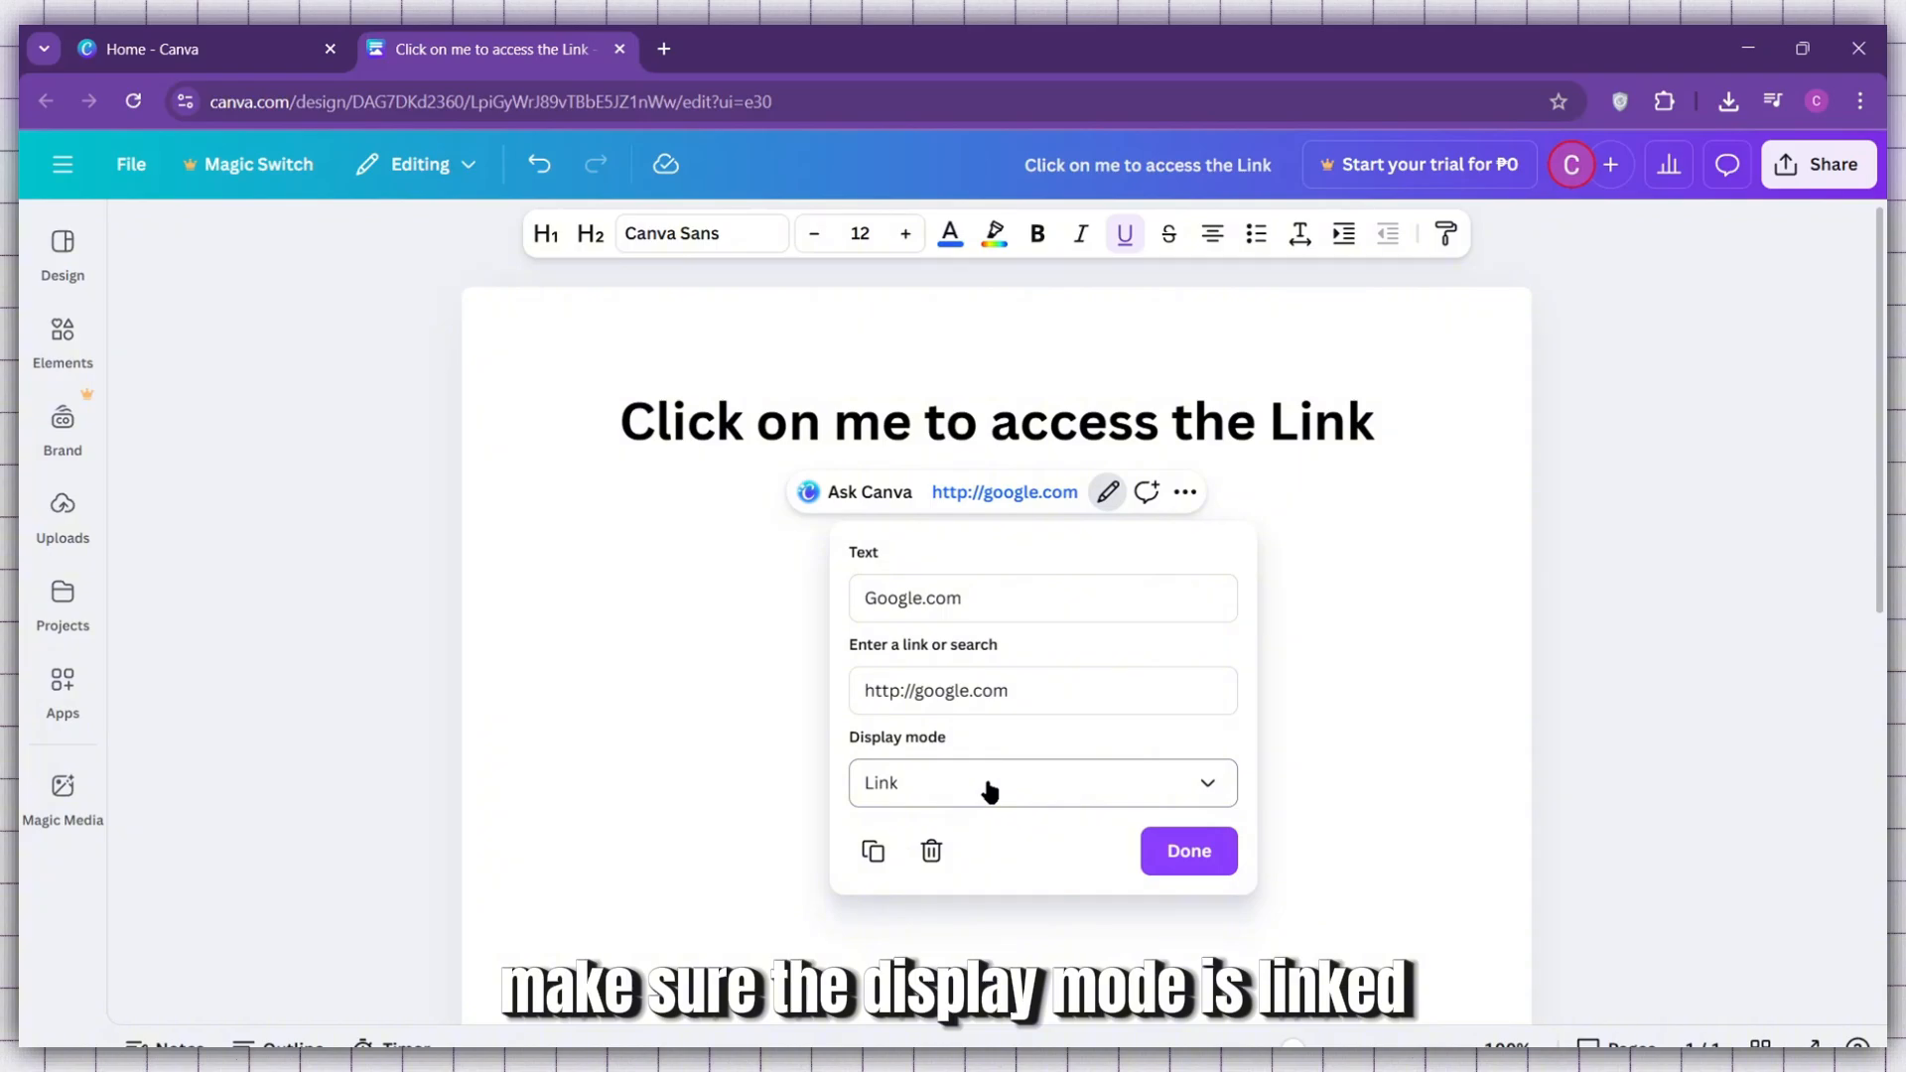
{"action": "left_click", "coordinate": [989, 789]}
{"action": "left_click", "coordinate": [1005, 787]}
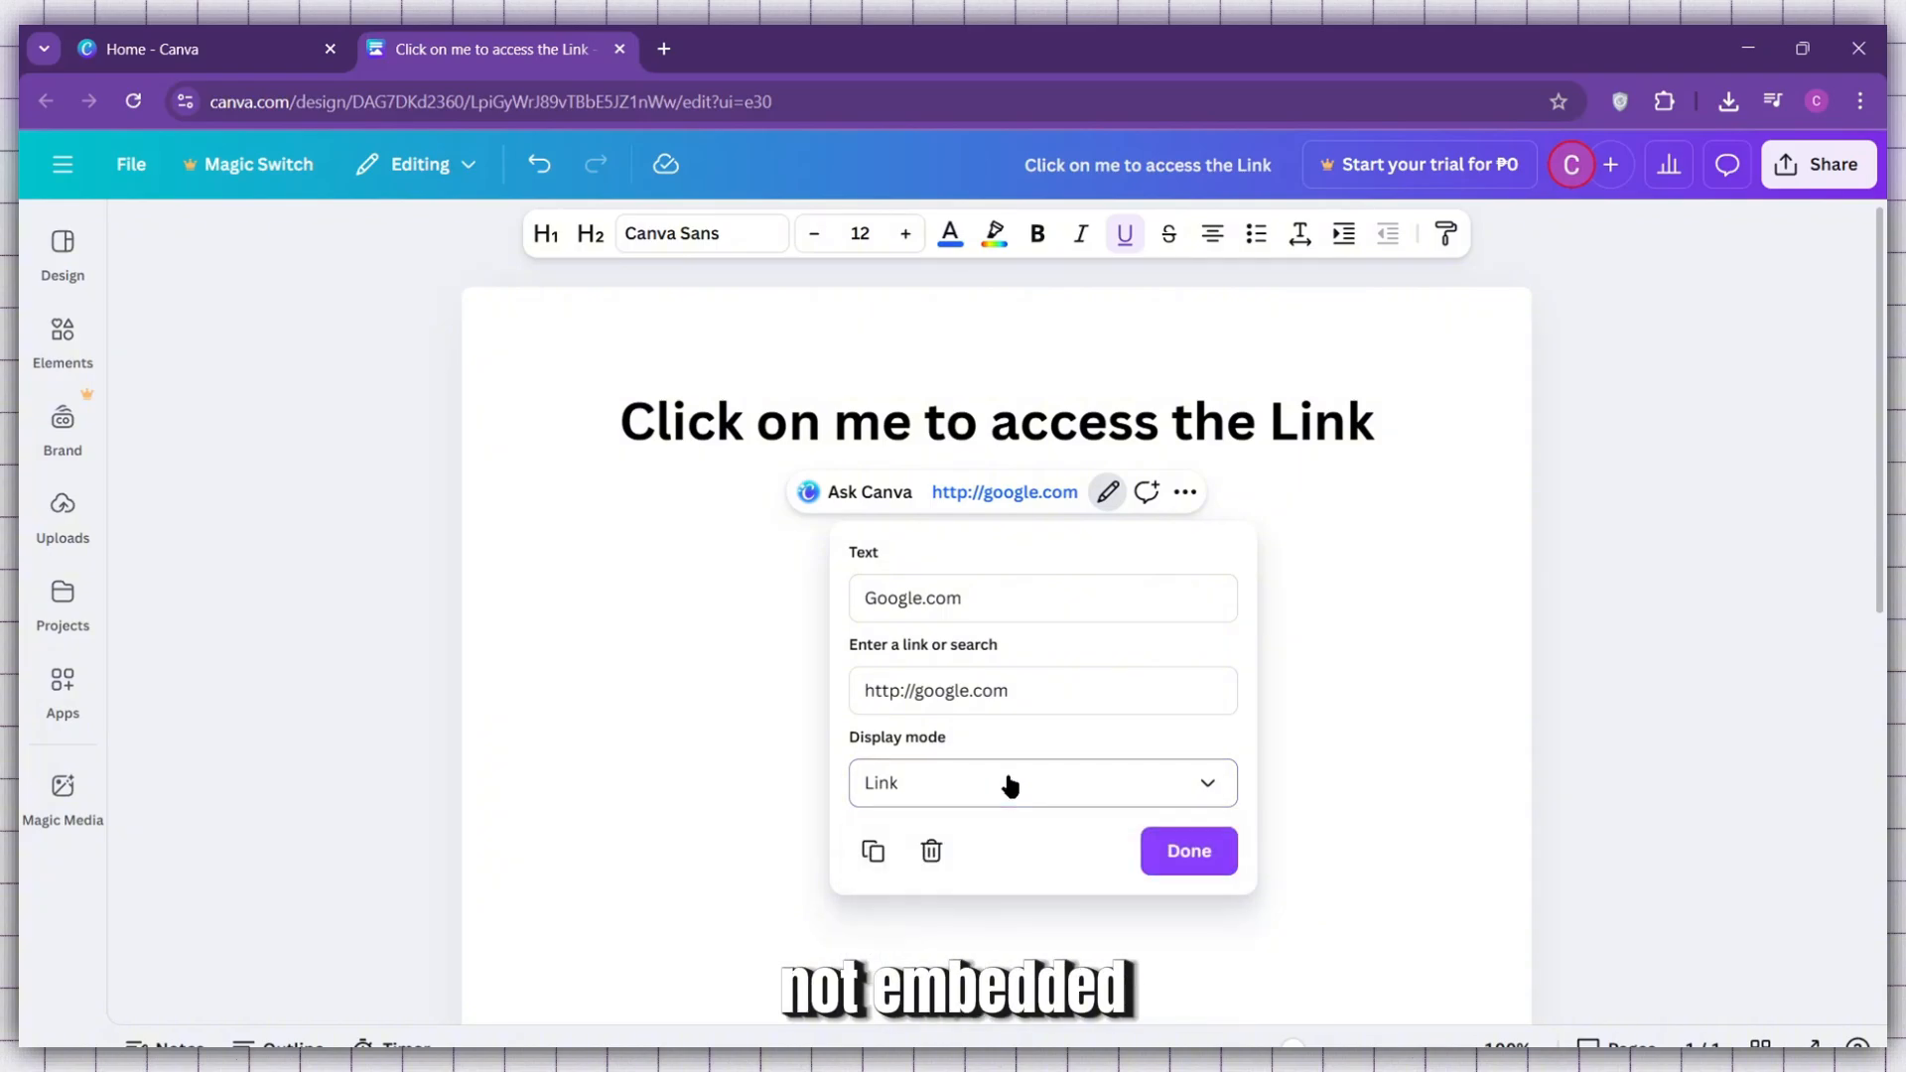
{"action": "left_click", "coordinate": [1183, 860]}
{"action": "left_click", "coordinate": [1429, 925]}
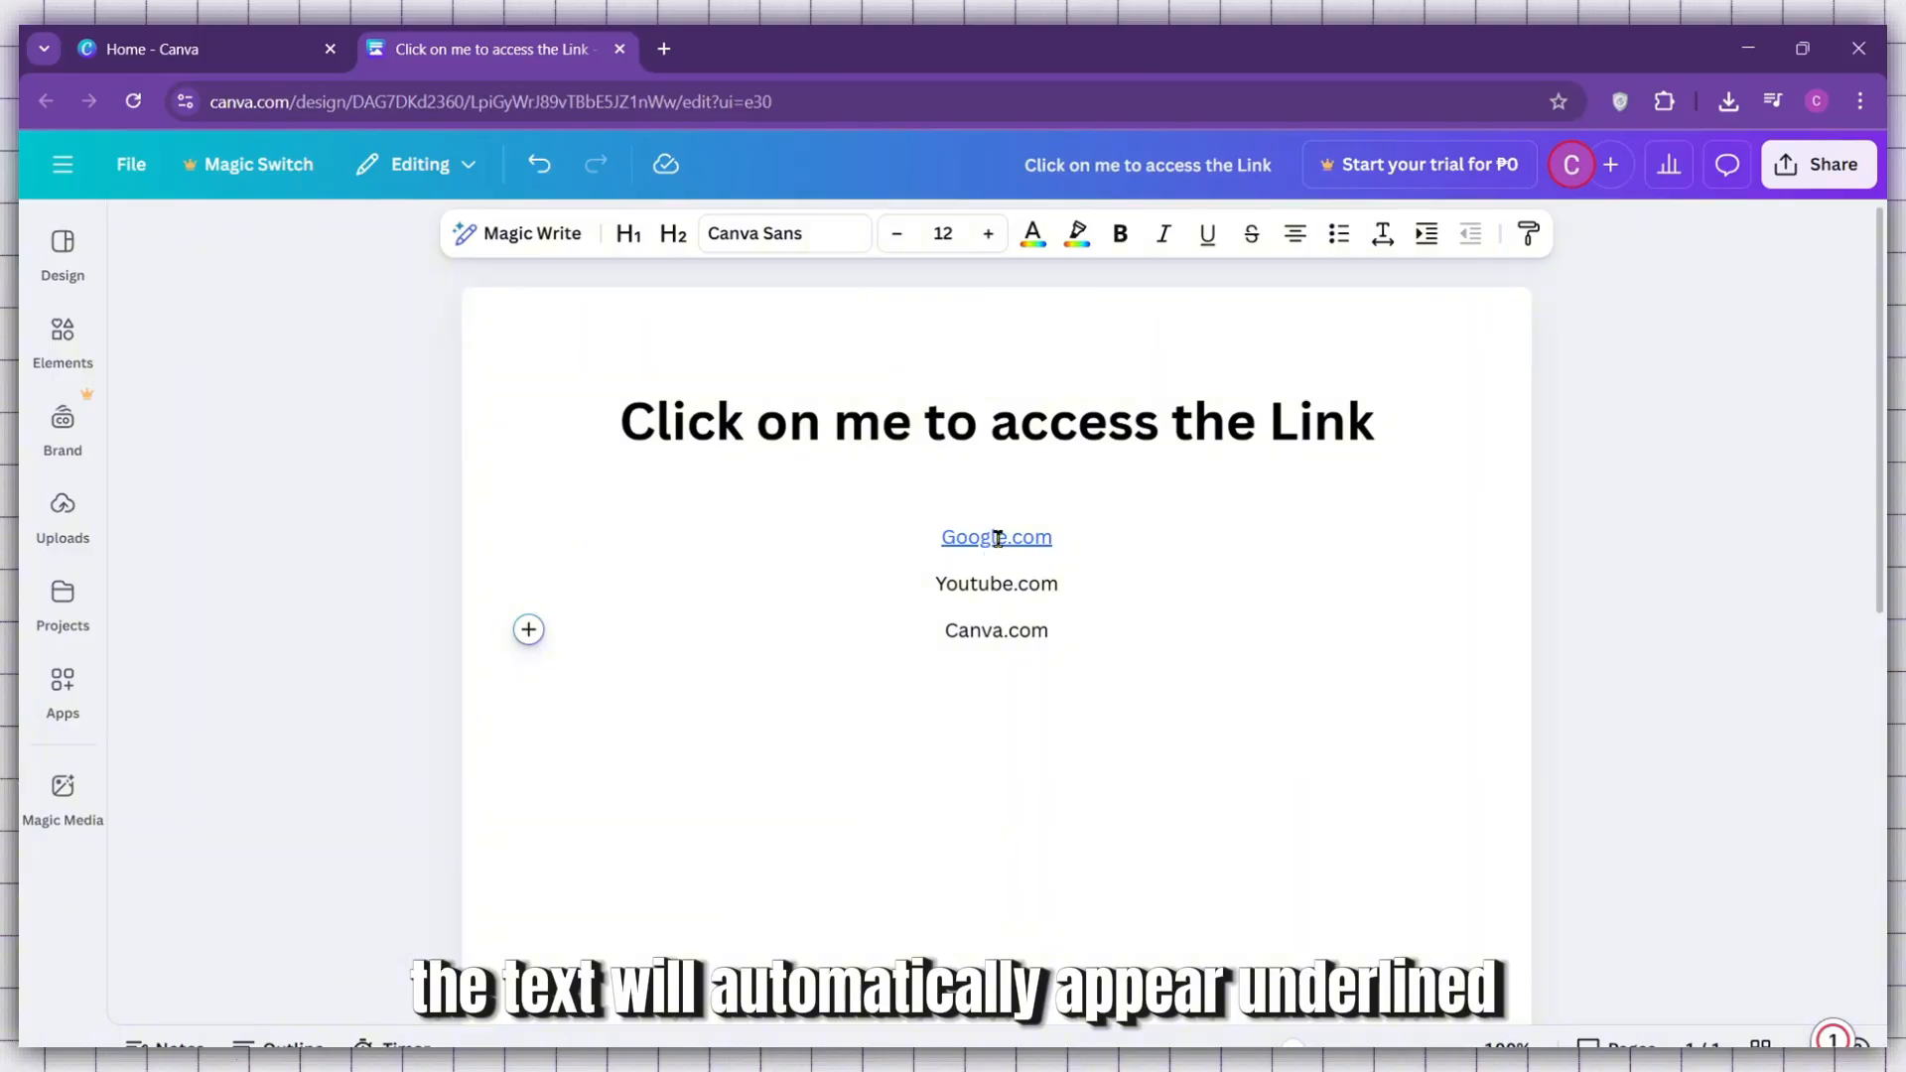
Step: Test the Google.com, Youtube.com and Canva.com hyperlinks by opening each one from the document
{"action": "left_click", "coordinate": [1102, 537]}
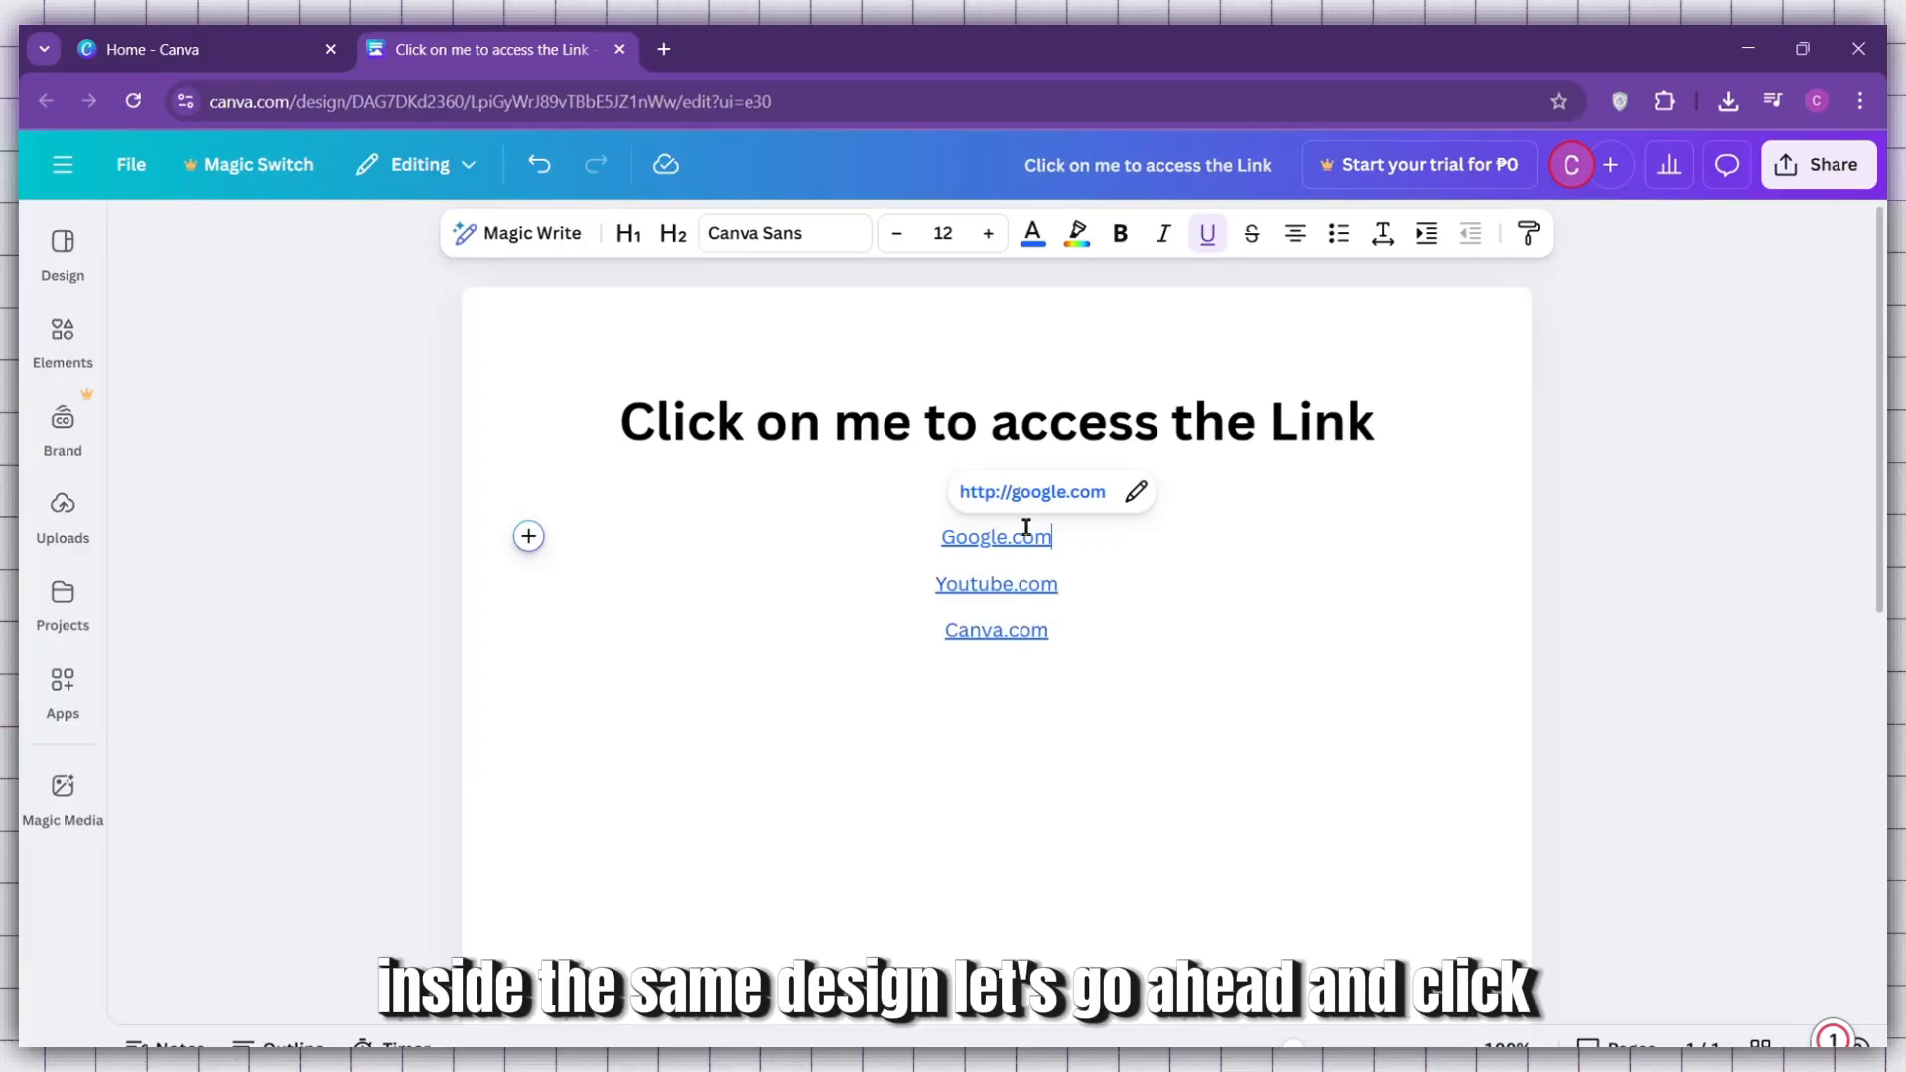
{"action": "left_click", "coordinate": [1027, 529]}
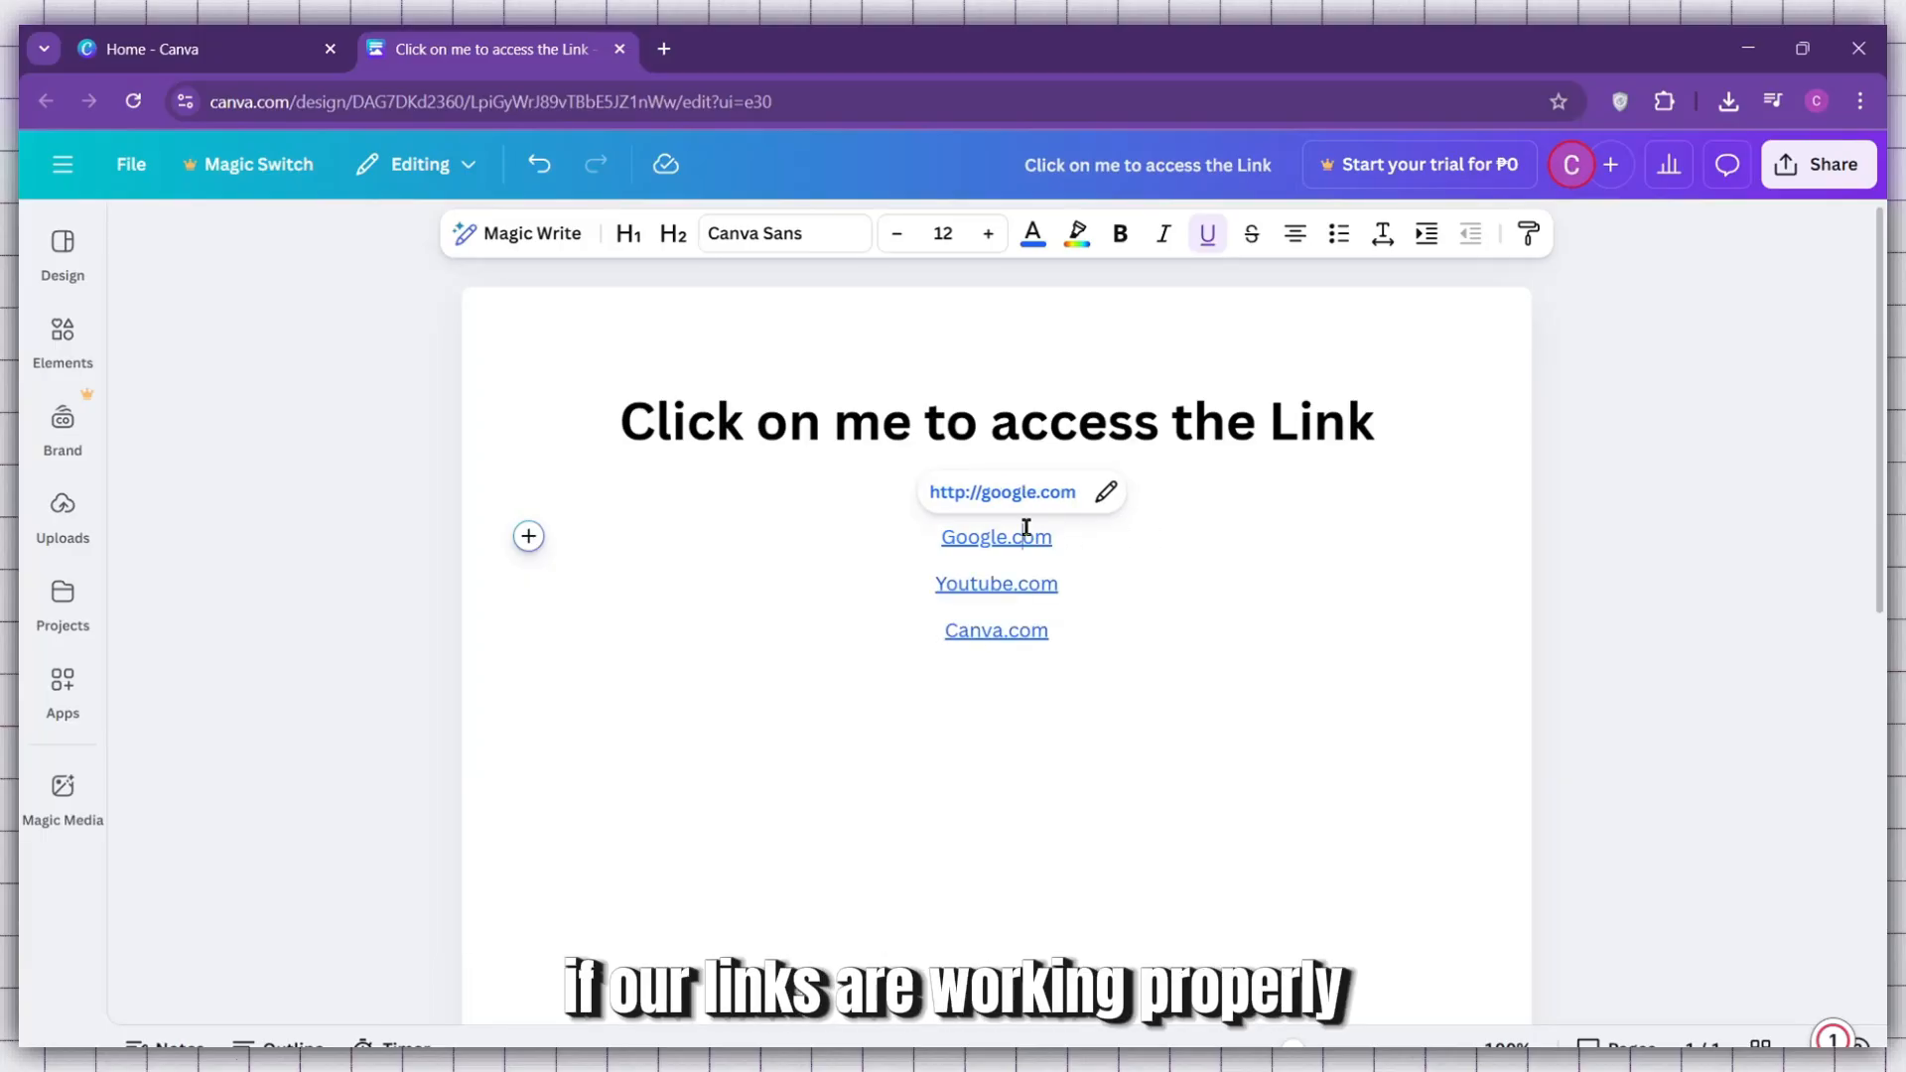
{"action": "left_click", "coordinate": [1004, 491]}
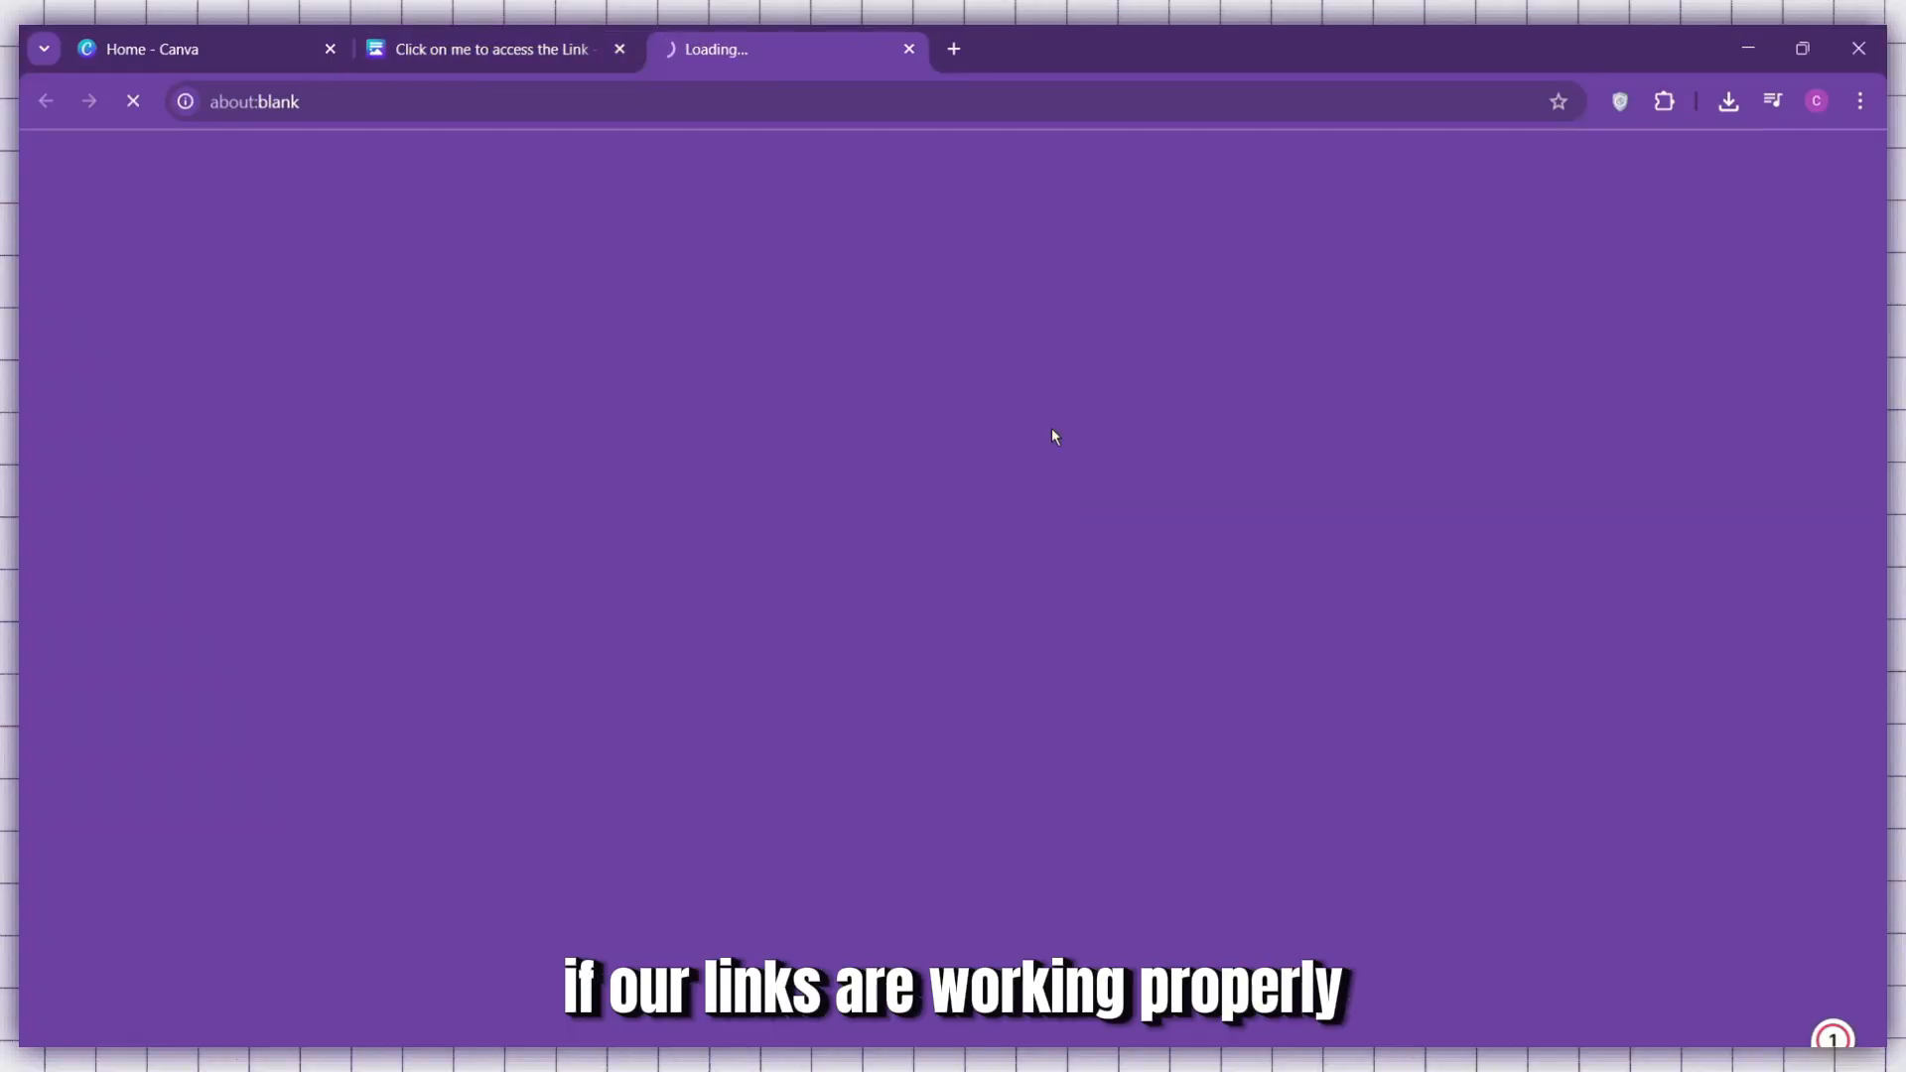
{"action": "left_click", "coordinate": [492, 48]}
{"action": "left_click", "coordinate": [1017, 584]}
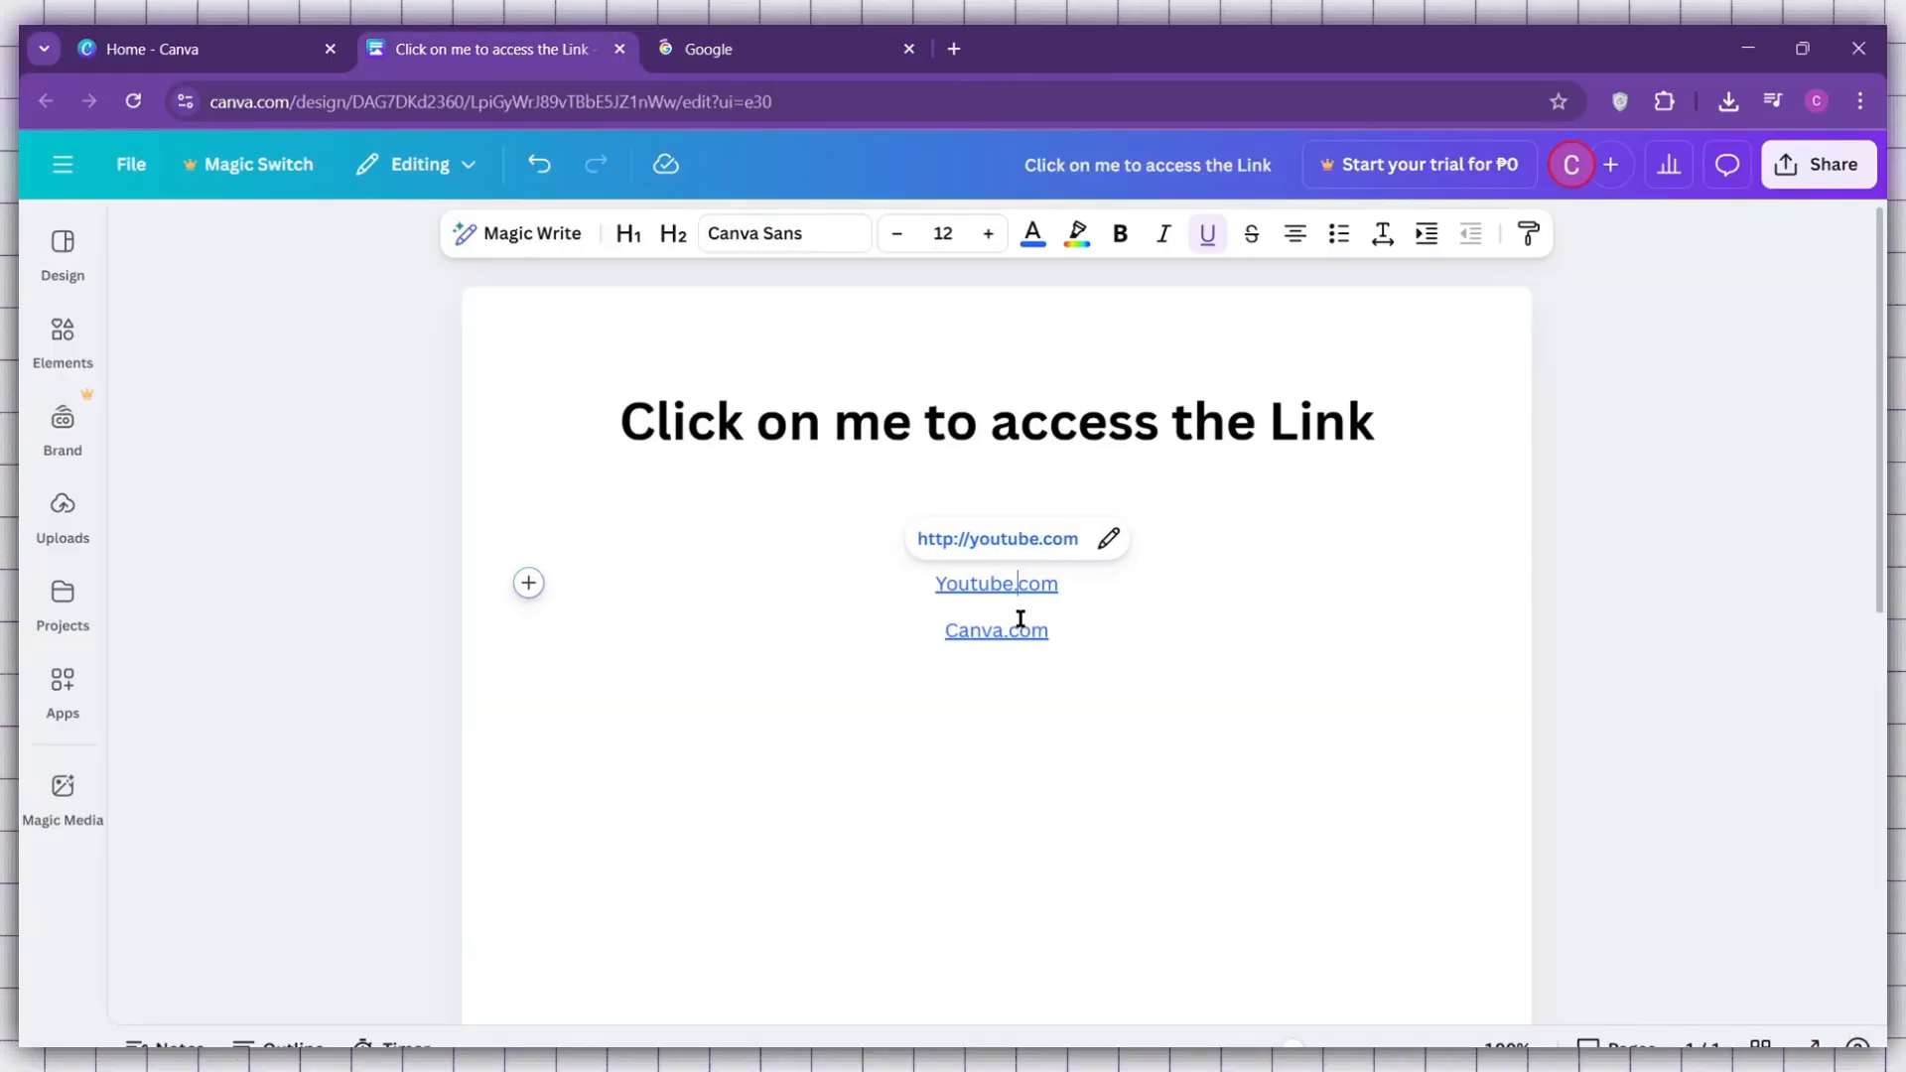
{"action": "left_click", "coordinate": [1015, 539]}
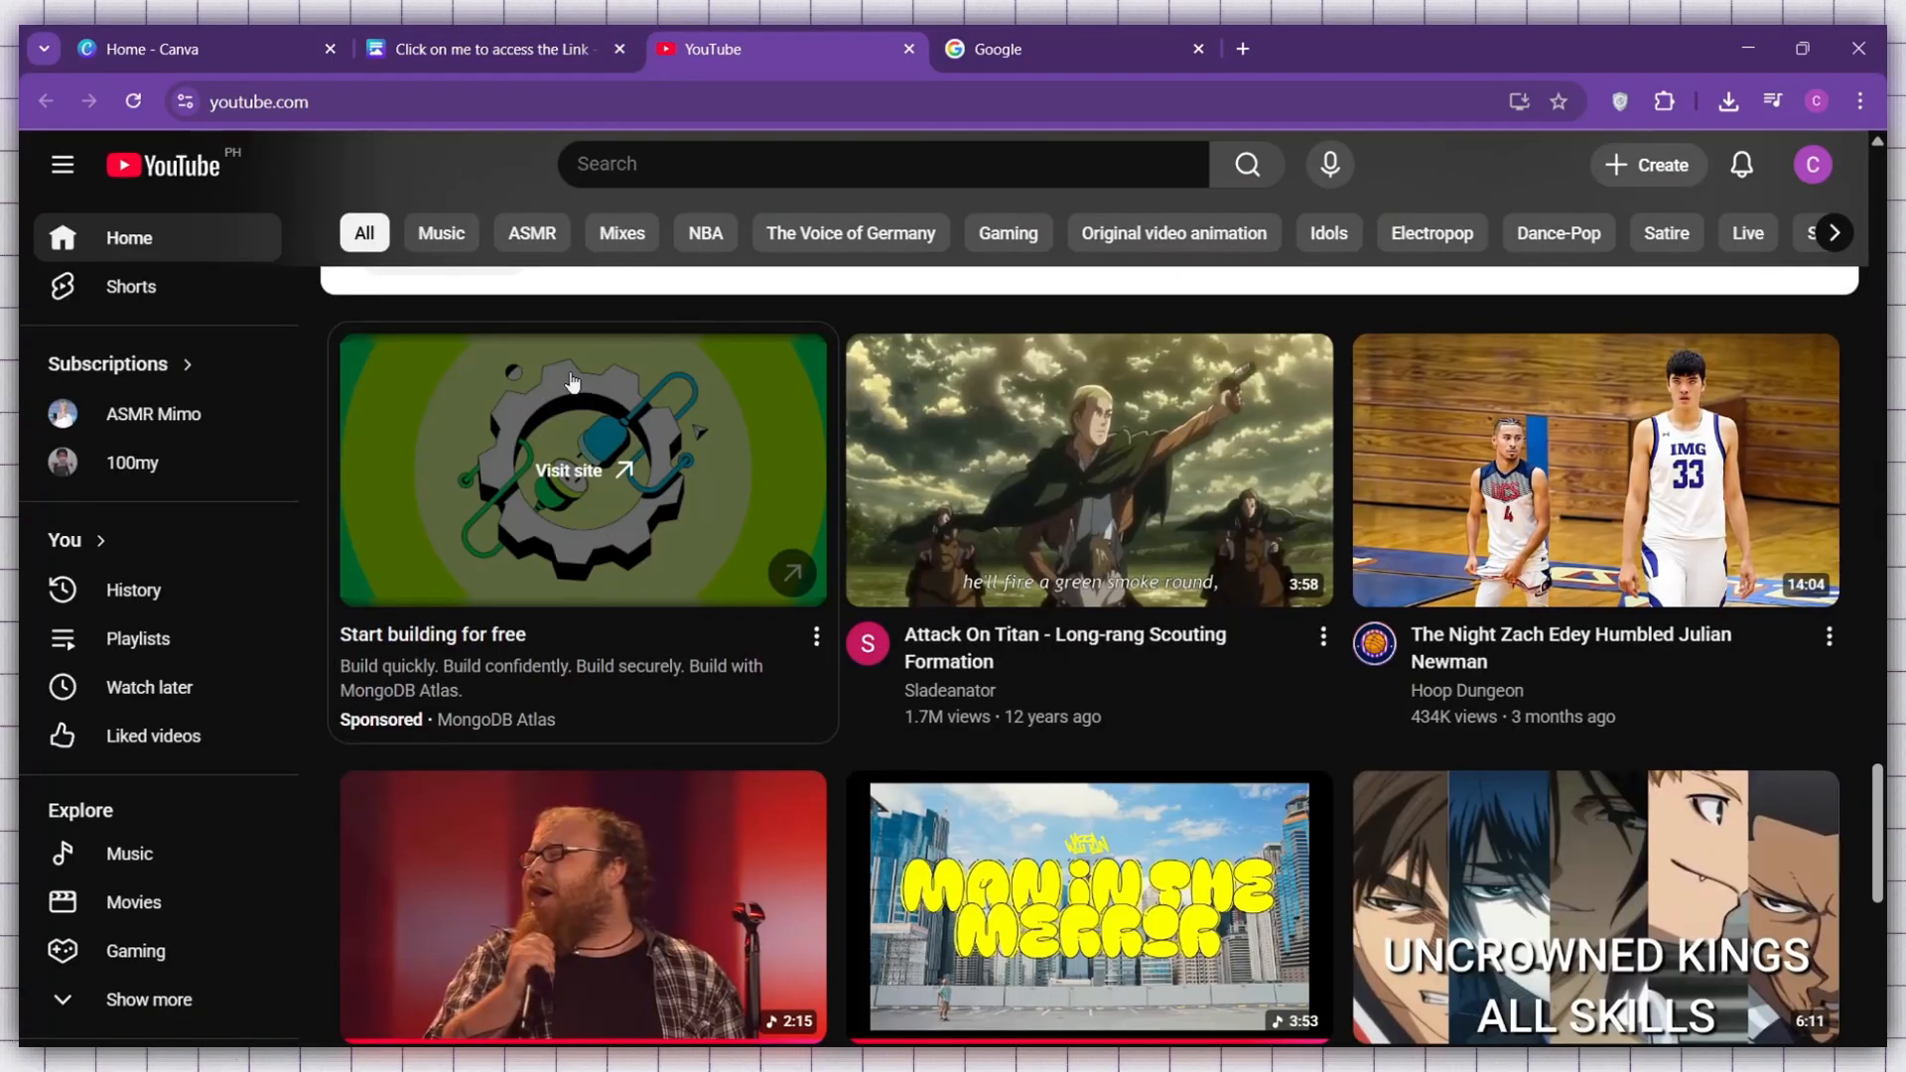
{"action": "left_click", "coordinate": [497, 49]}
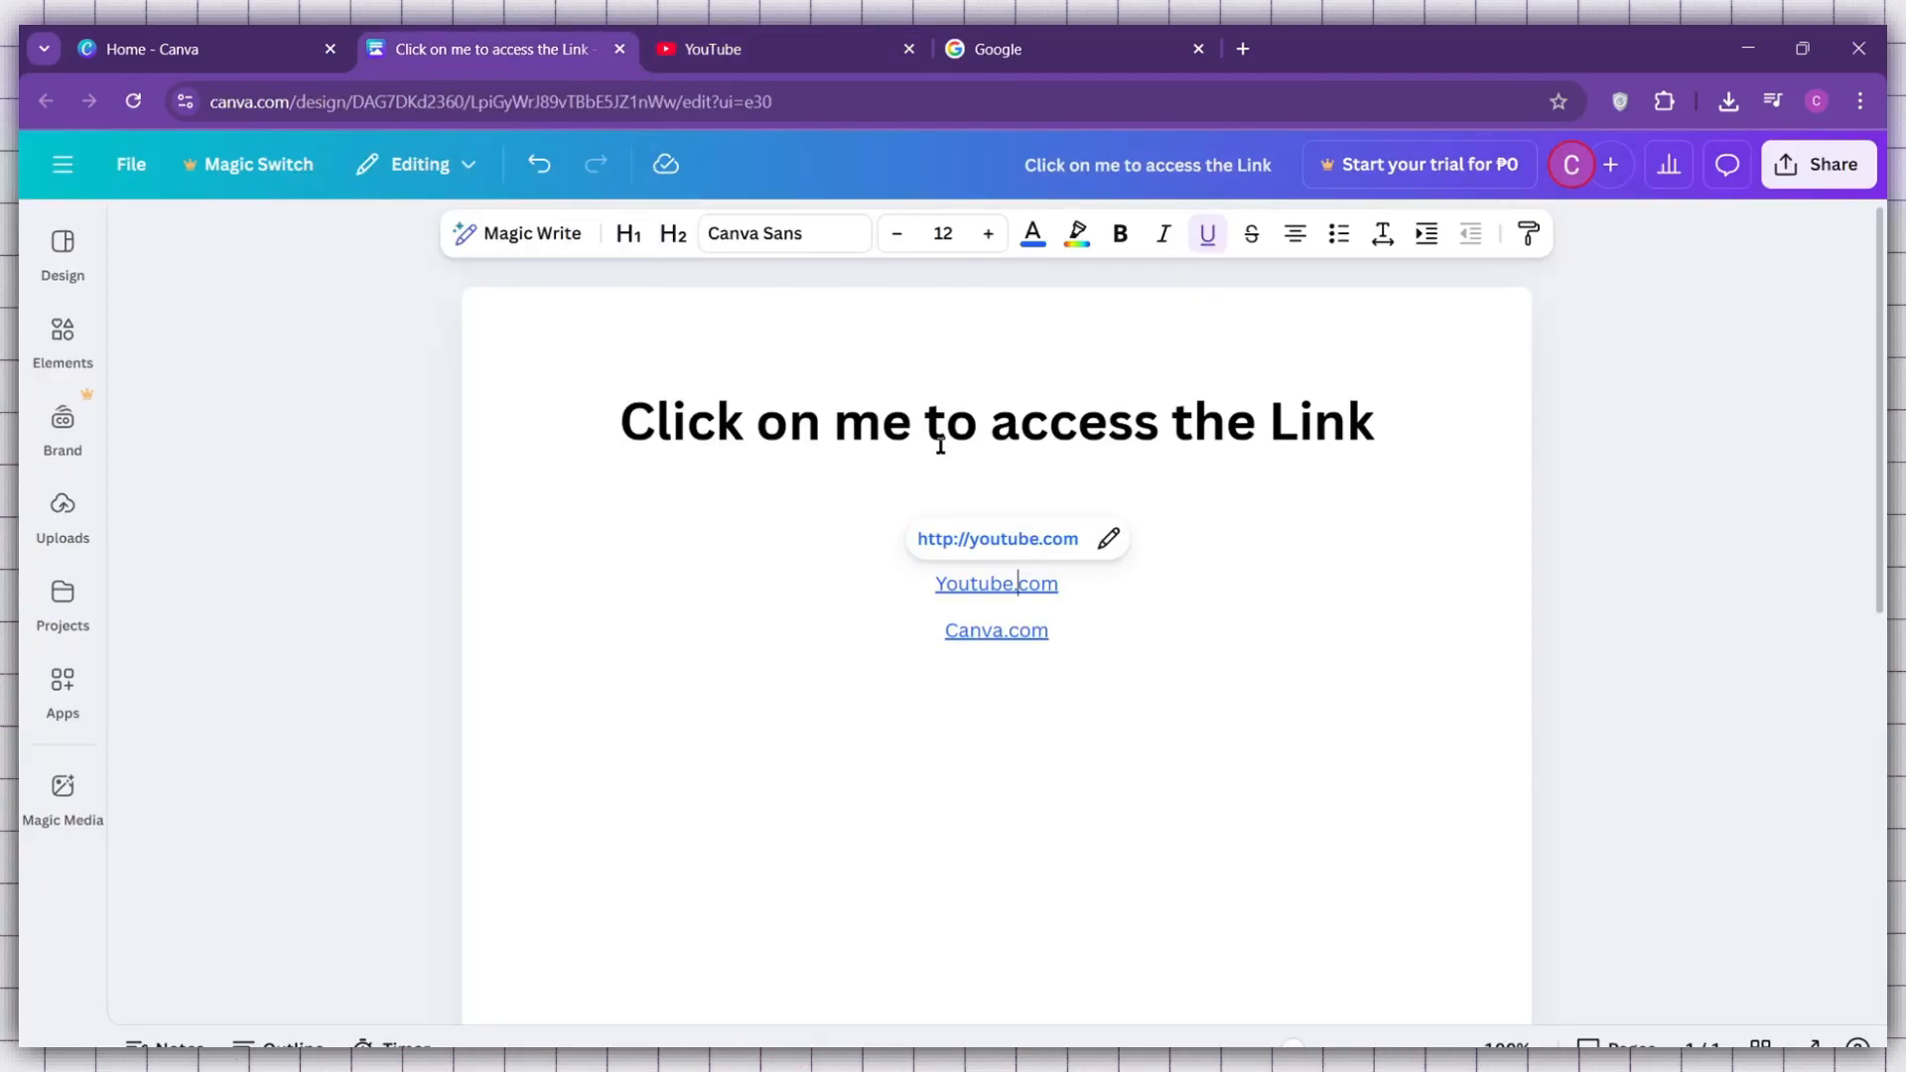
{"action": "left_click", "coordinate": [988, 629]}
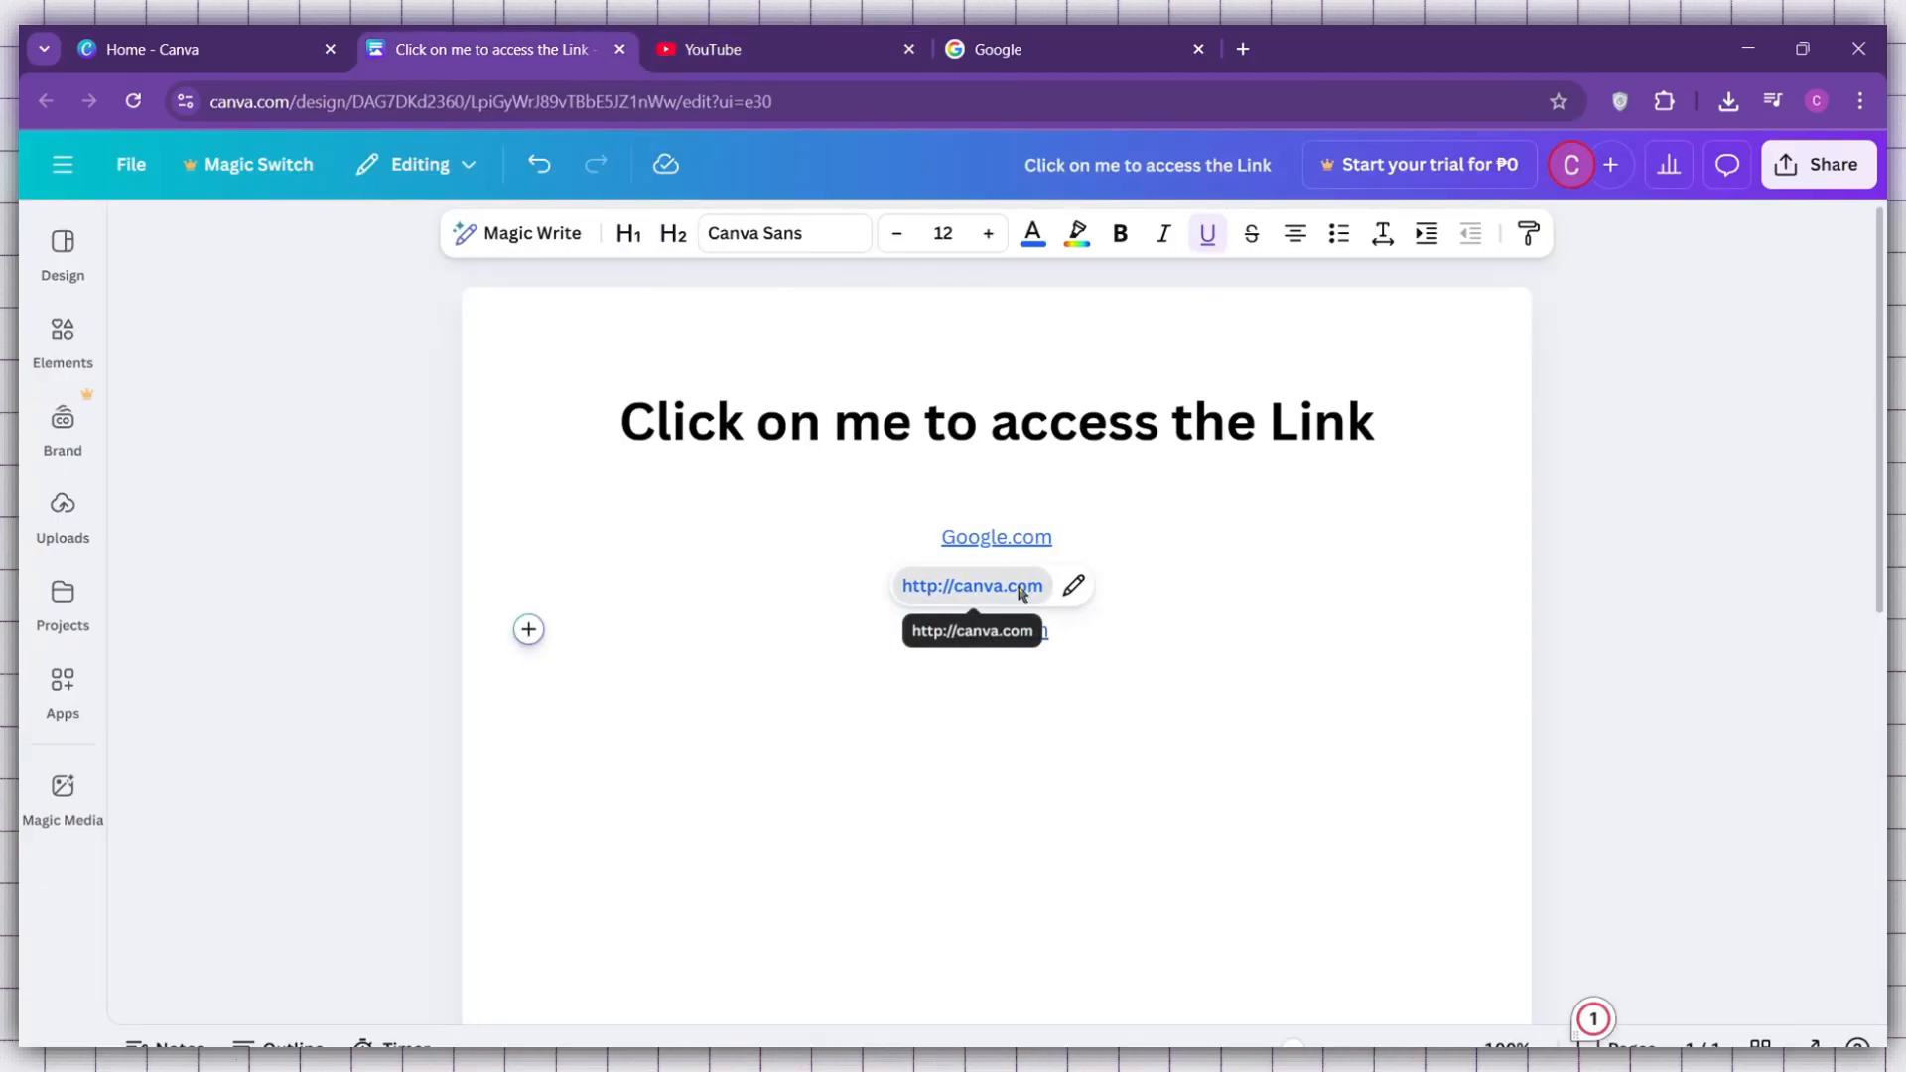
{"action": "left_click", "coordinate": [1016, 589]}
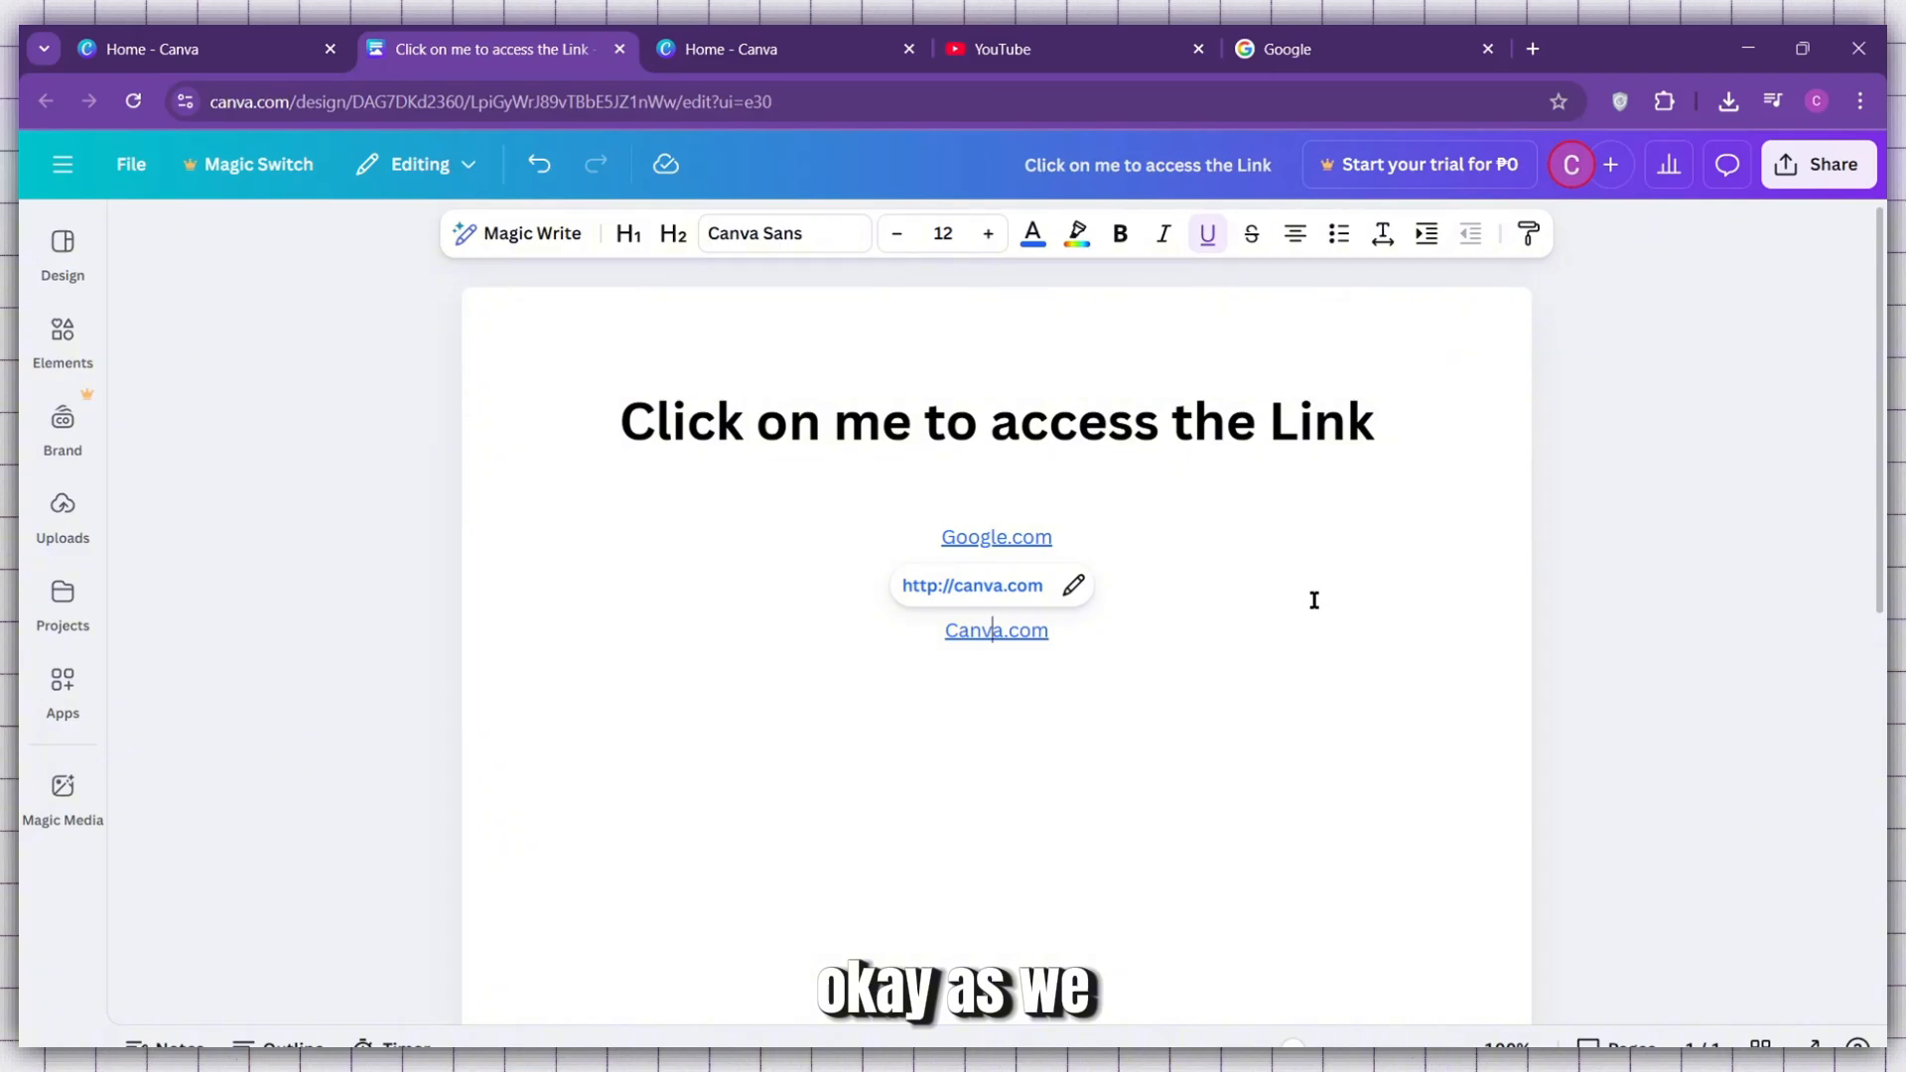
Step: Check the opened Google, YouTube and Canva pages against their links and return to the design
{"action": "left_click", "coordinate": [1314, 600]}
{"action": "left_click", "coordinate": [1098, 540]}
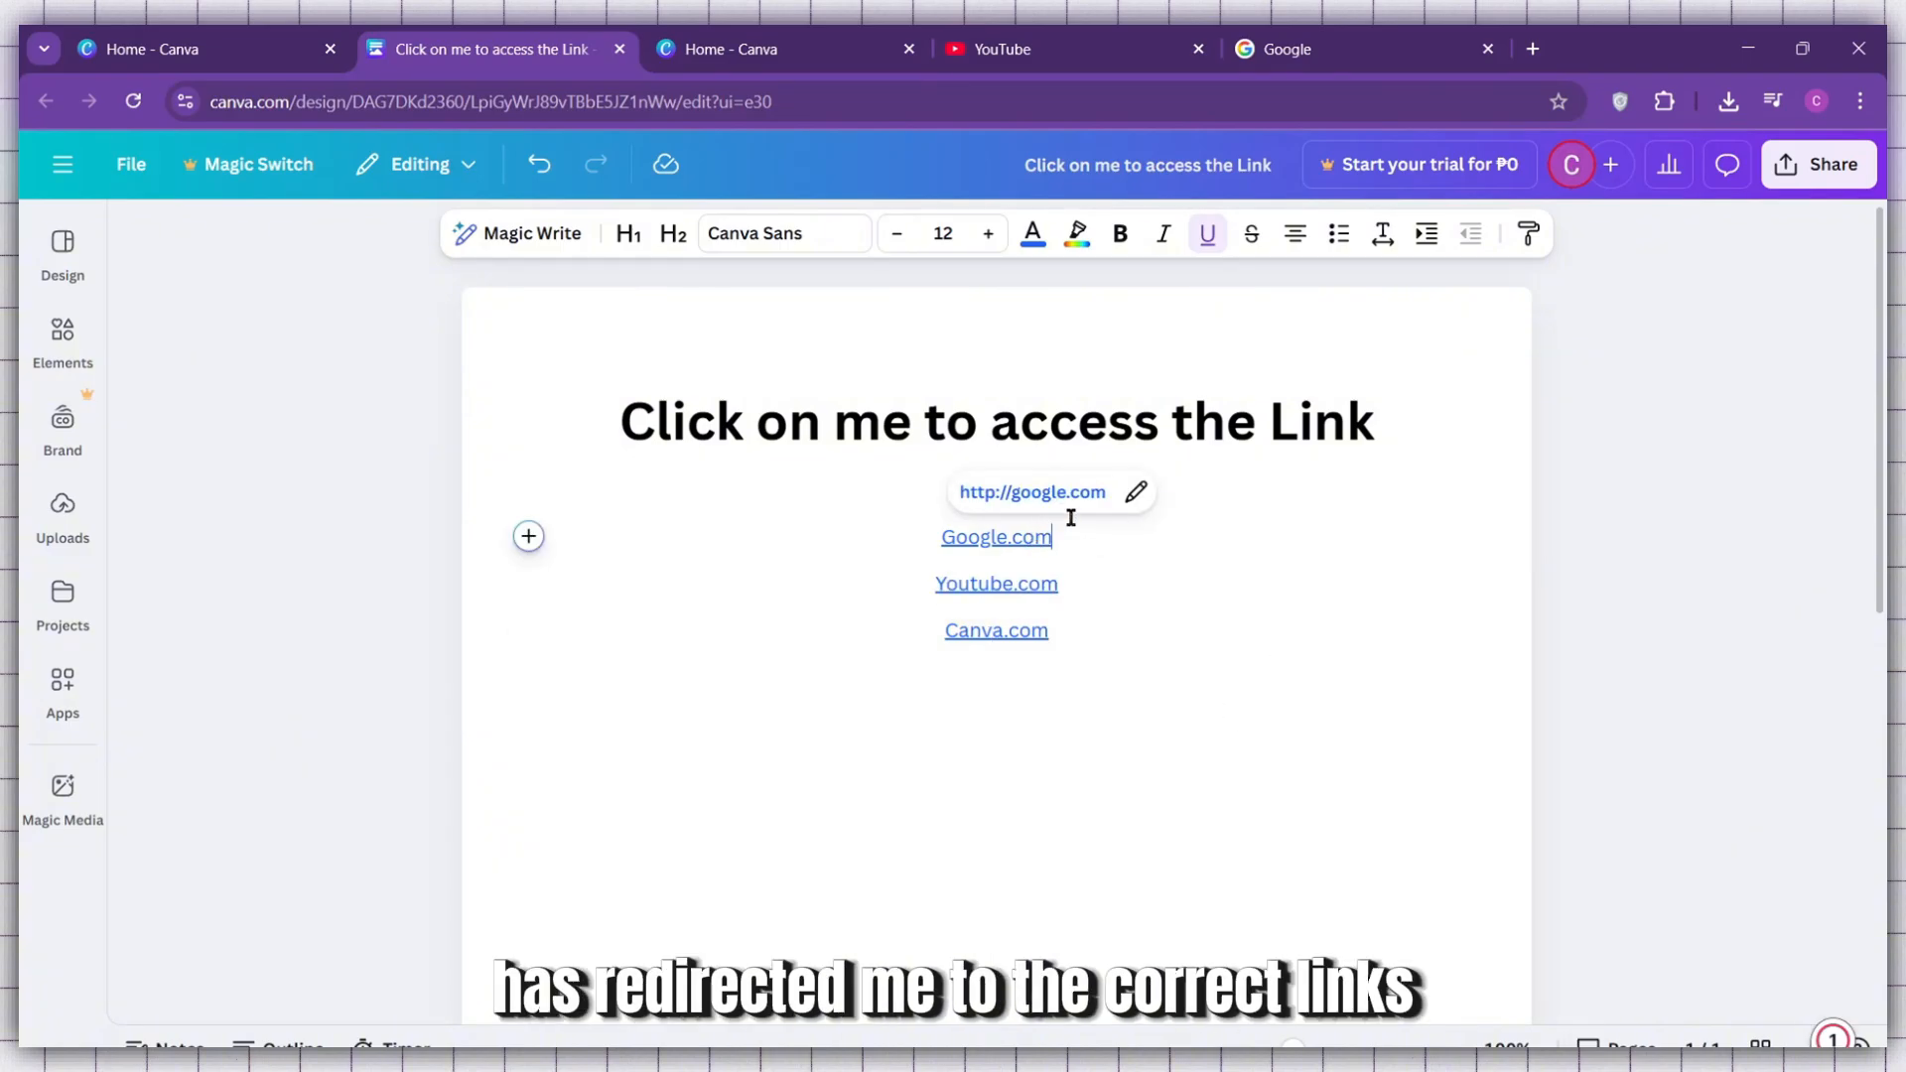
{"action": "left_click", "coordinate": [1307, 30]}
{"action": "left_click", "coordinate": [963, 36]}
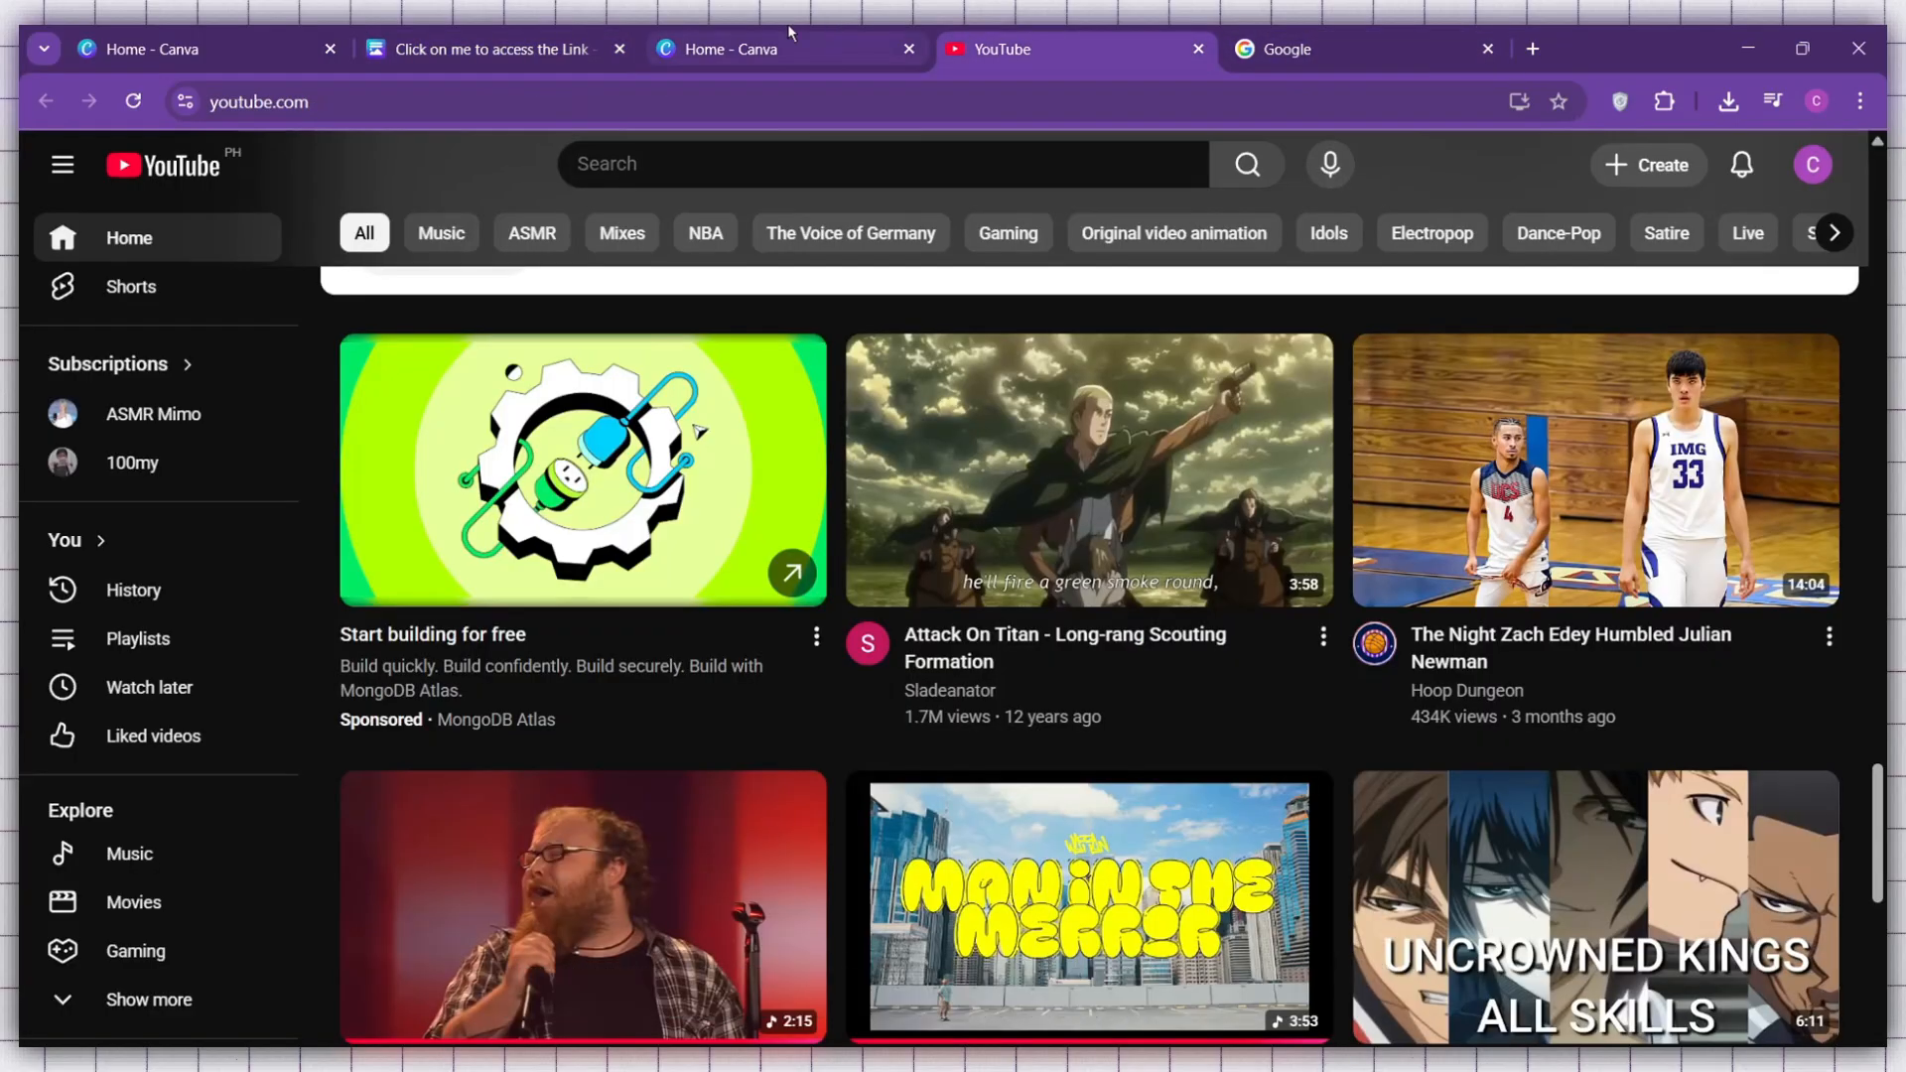
{"action": "left_click", "coordinate": [788, 33]}
{"action": "left_click", "coordinate": [496, 41]}
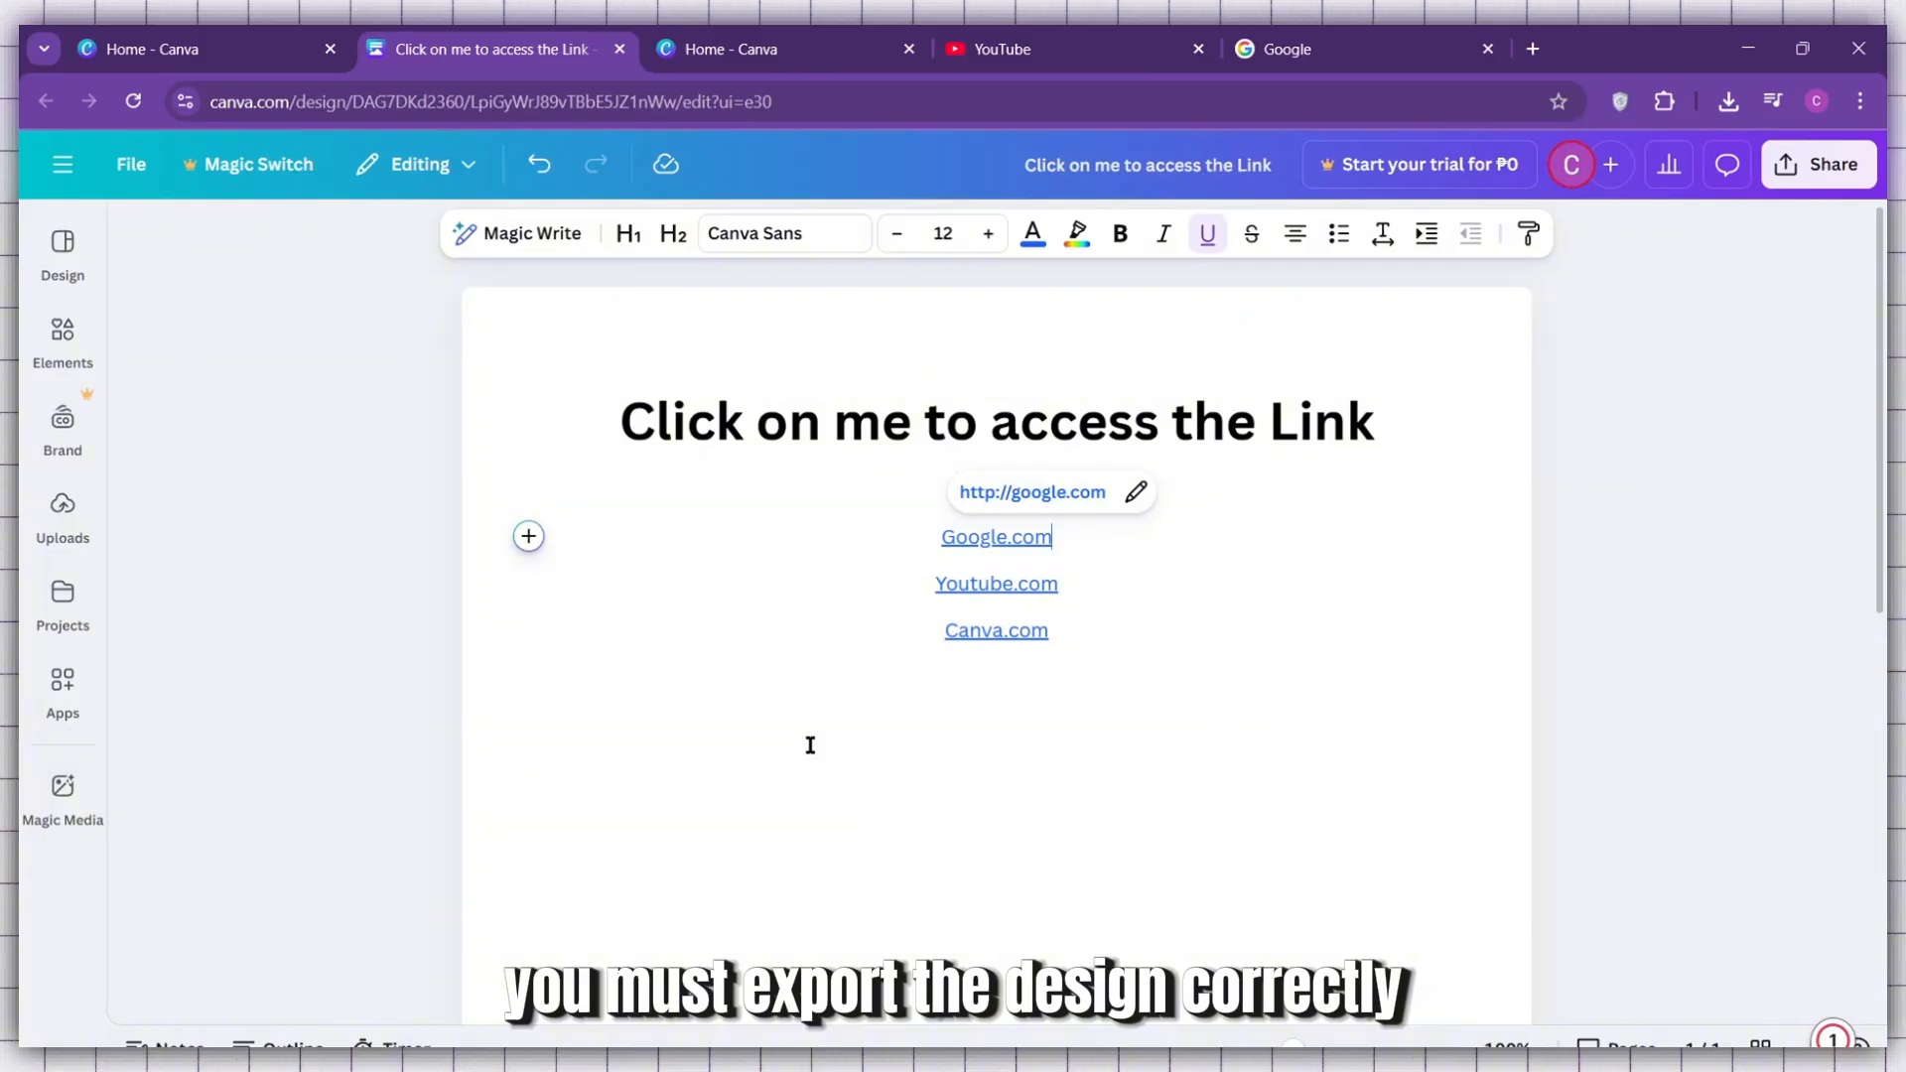
Step: Download the design with the file type PDF Standard
{"action": "left_click", "coordinate": [1809, 187]}
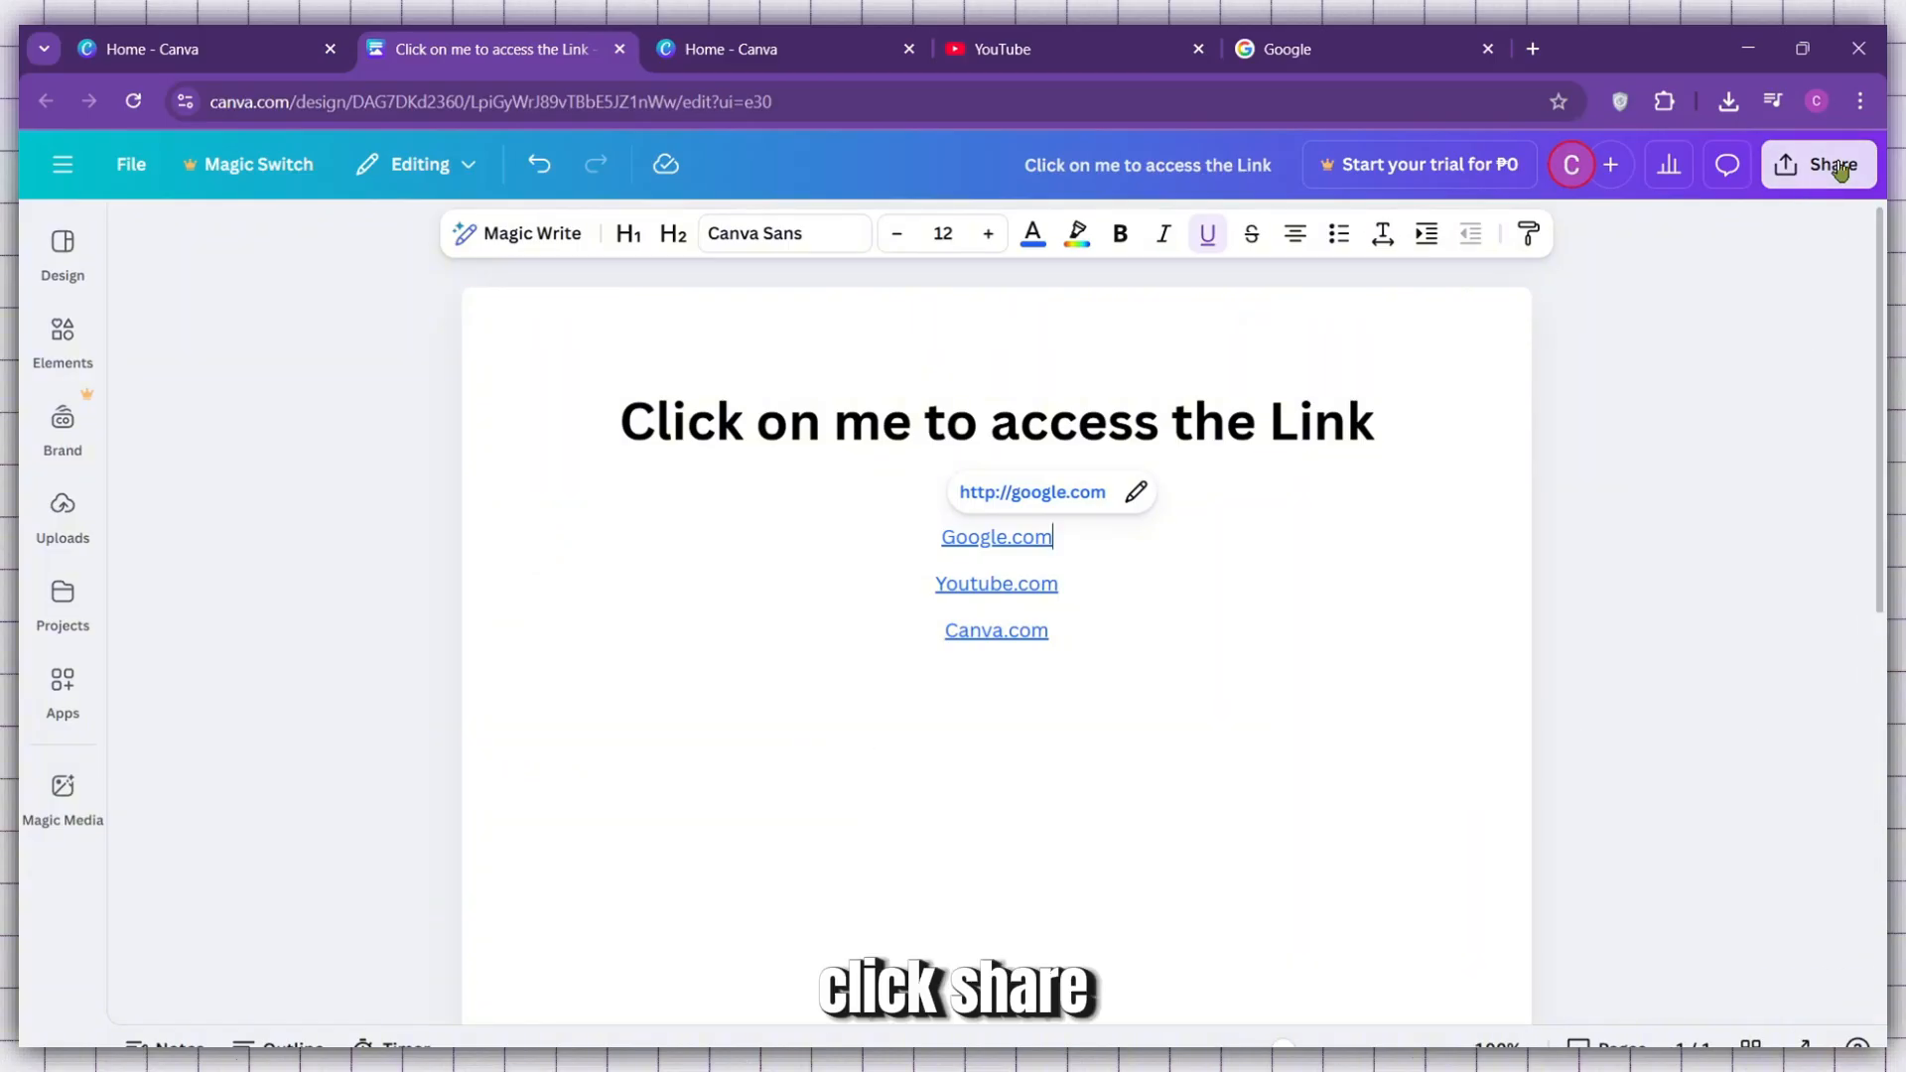
{"action": "left_click", "coordinate": [1809, 178]}
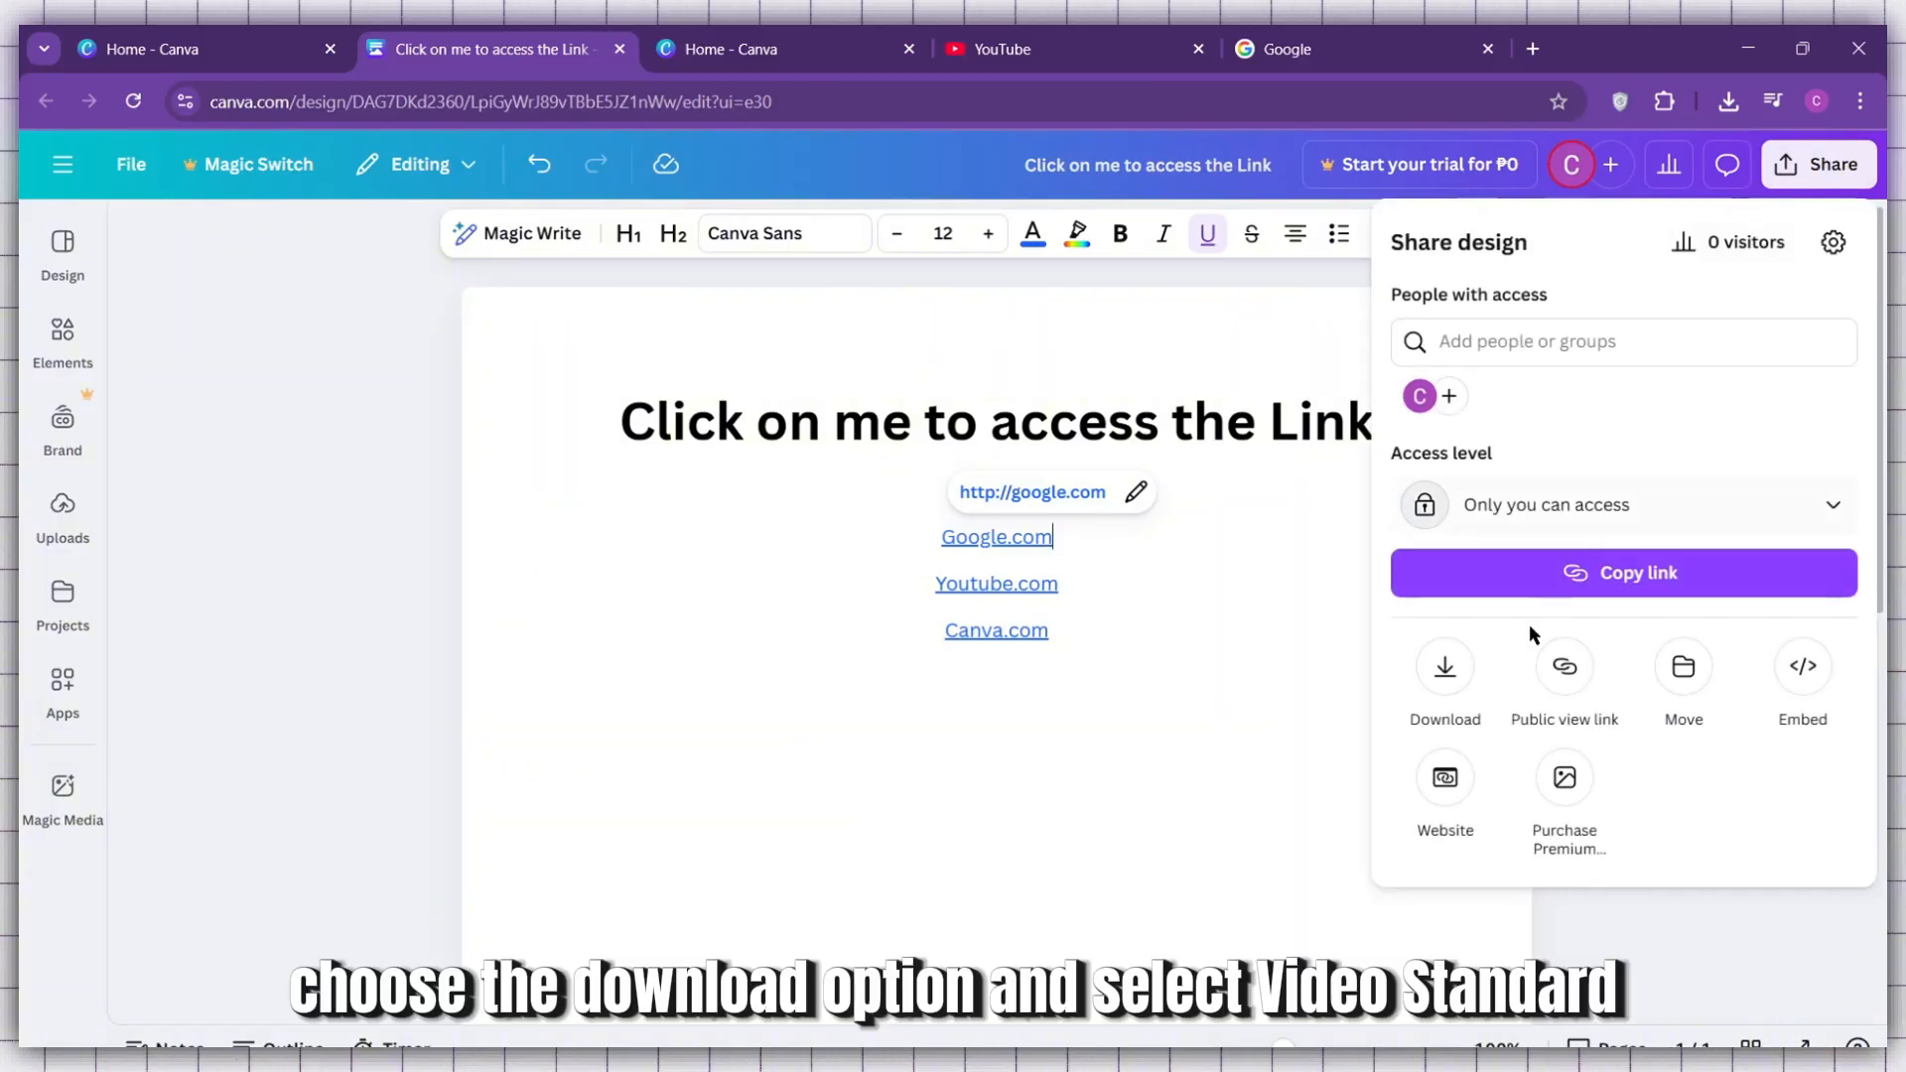
{"action": "left_click", "coordinate": [1446, 666]}
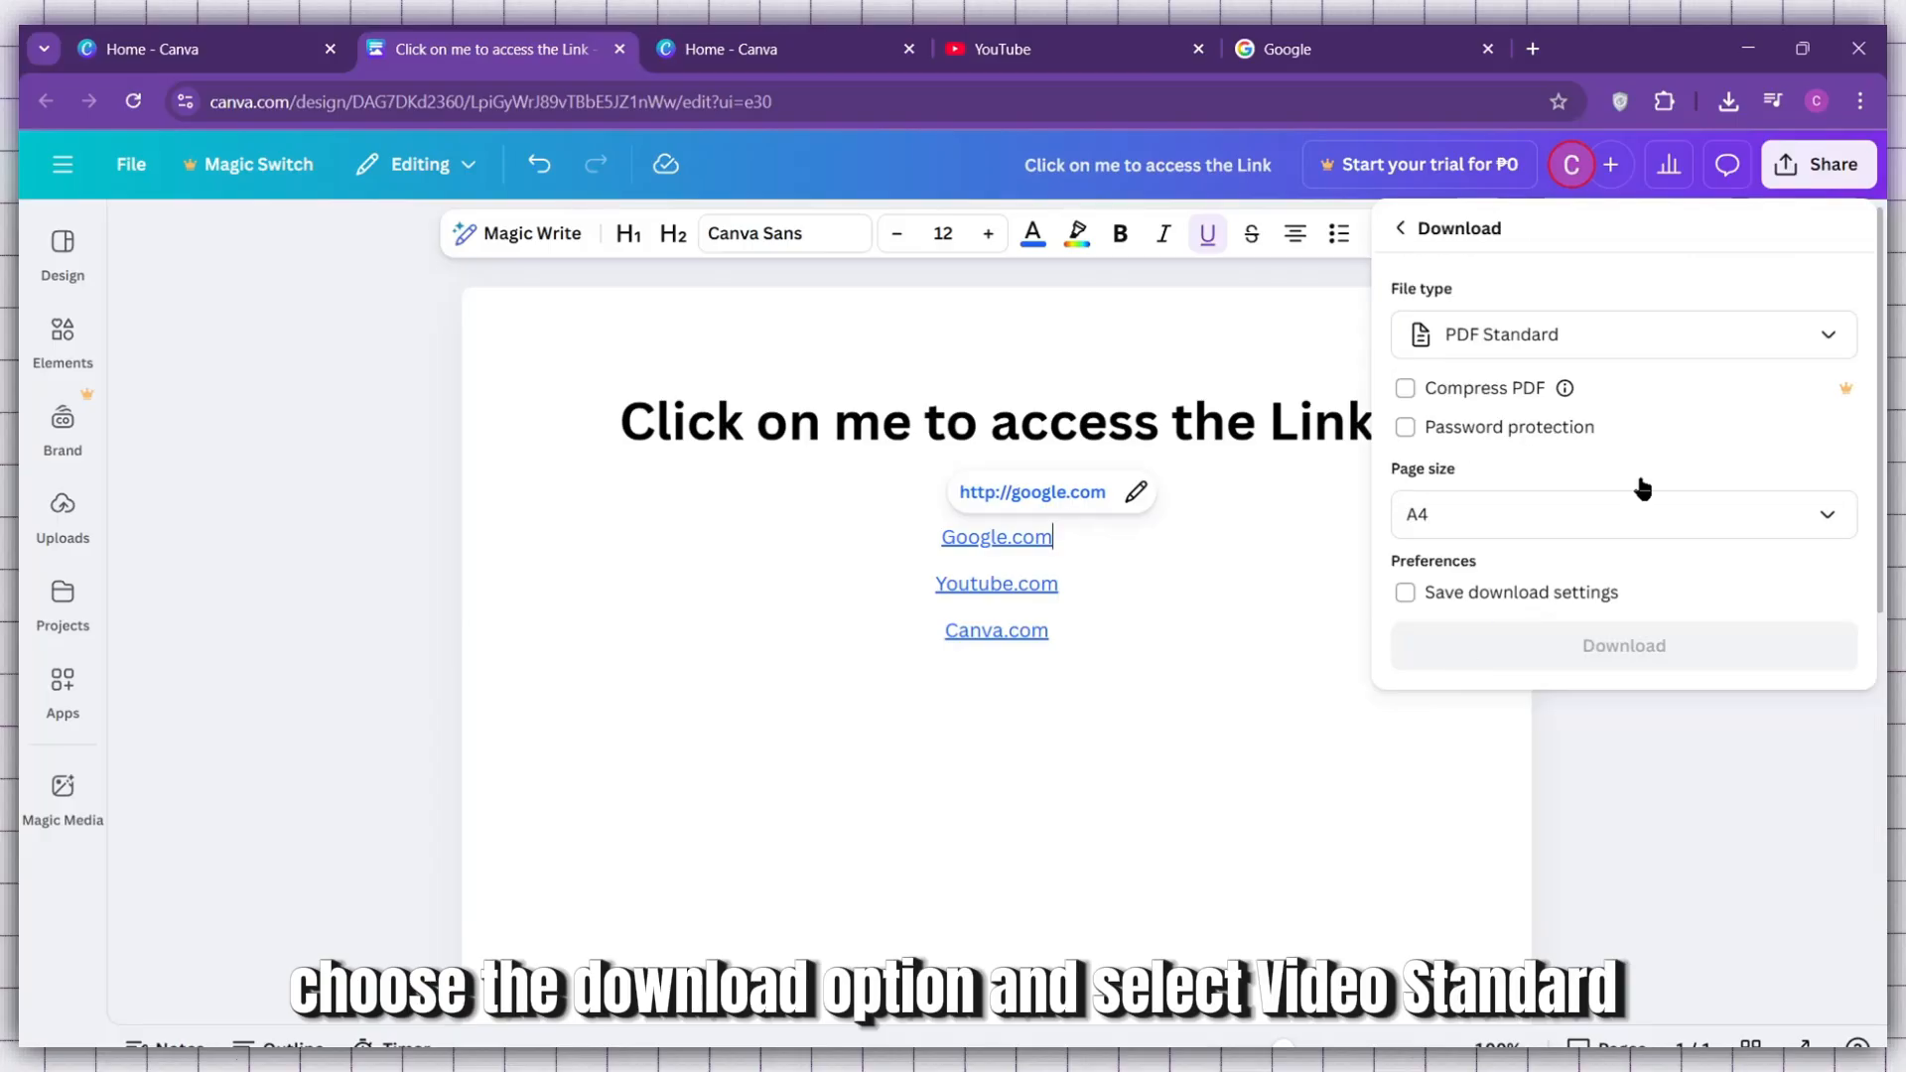
{"action": "left_click", "coordinate": [1541, 354]}
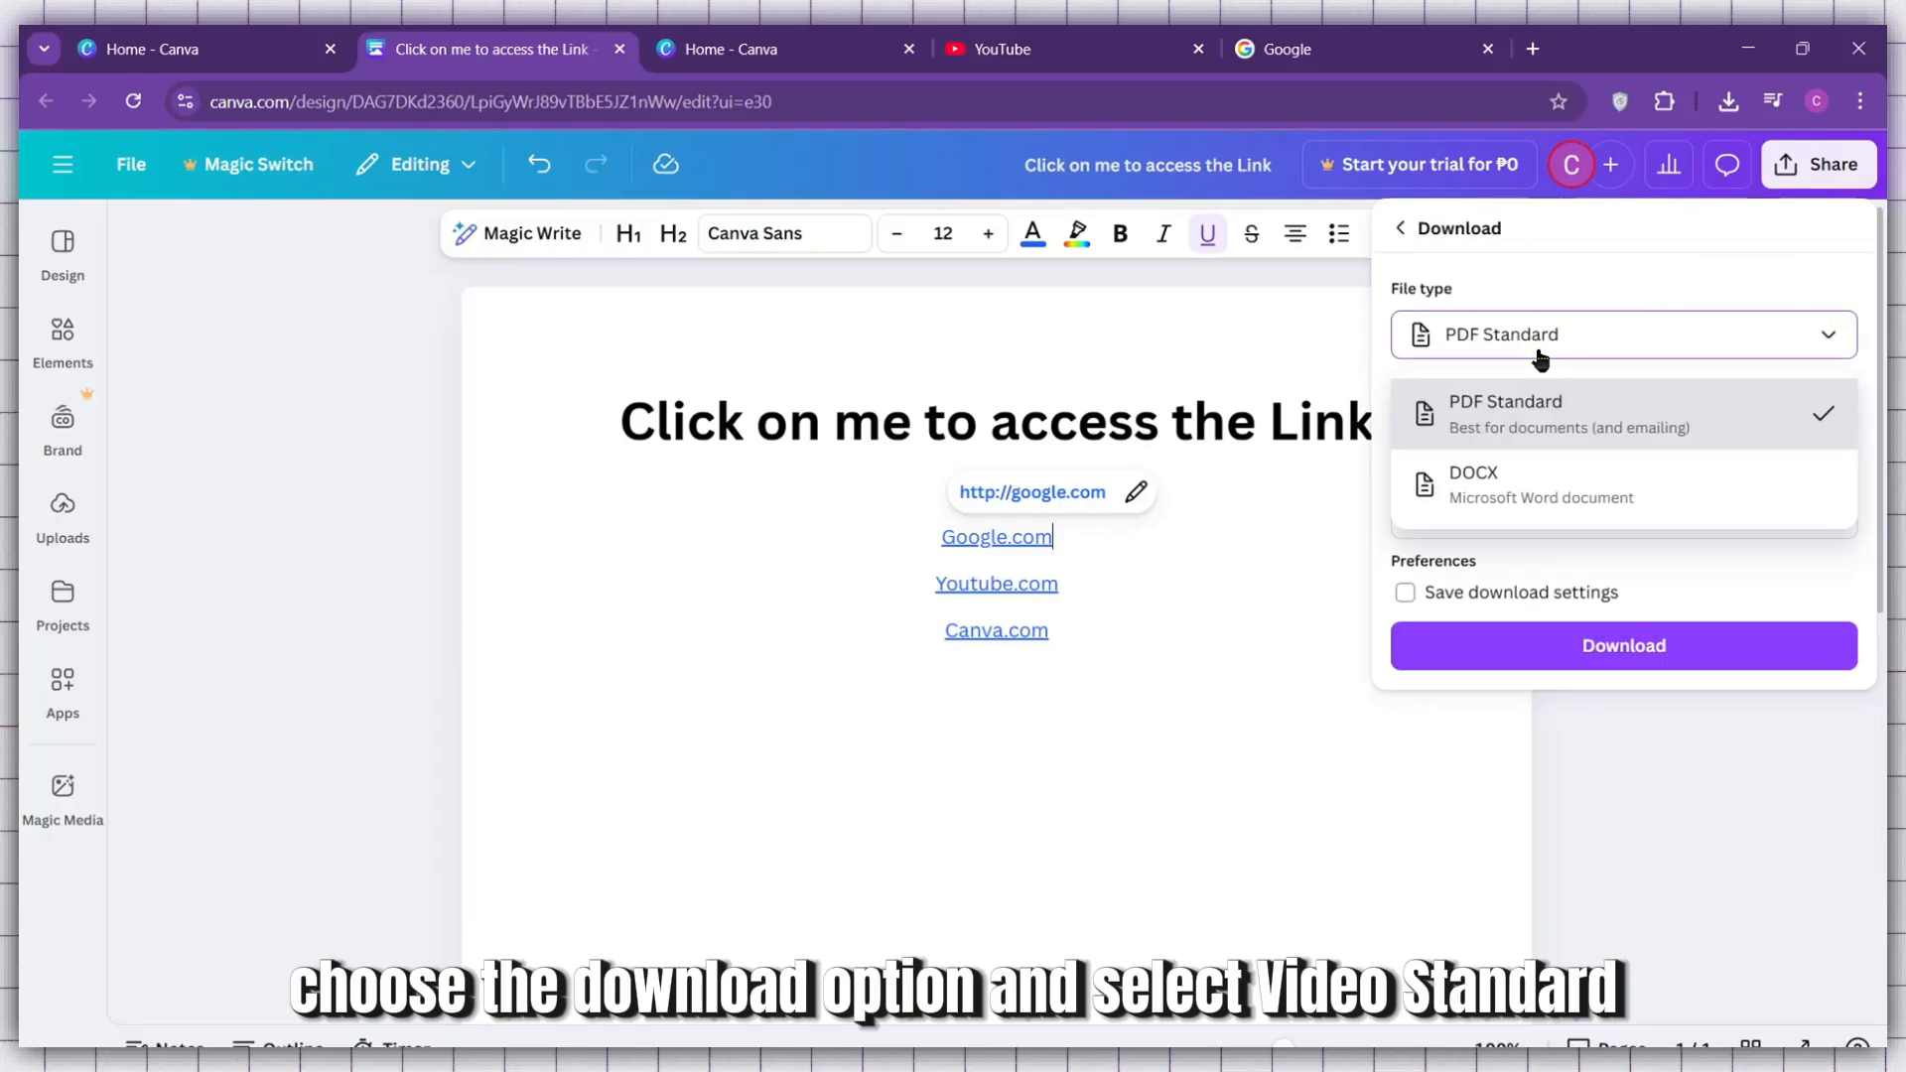
{"action": "left_click", "coordinate": [1519, 413]}
{"action": "left_click", "coordinate": [1473, 646]}
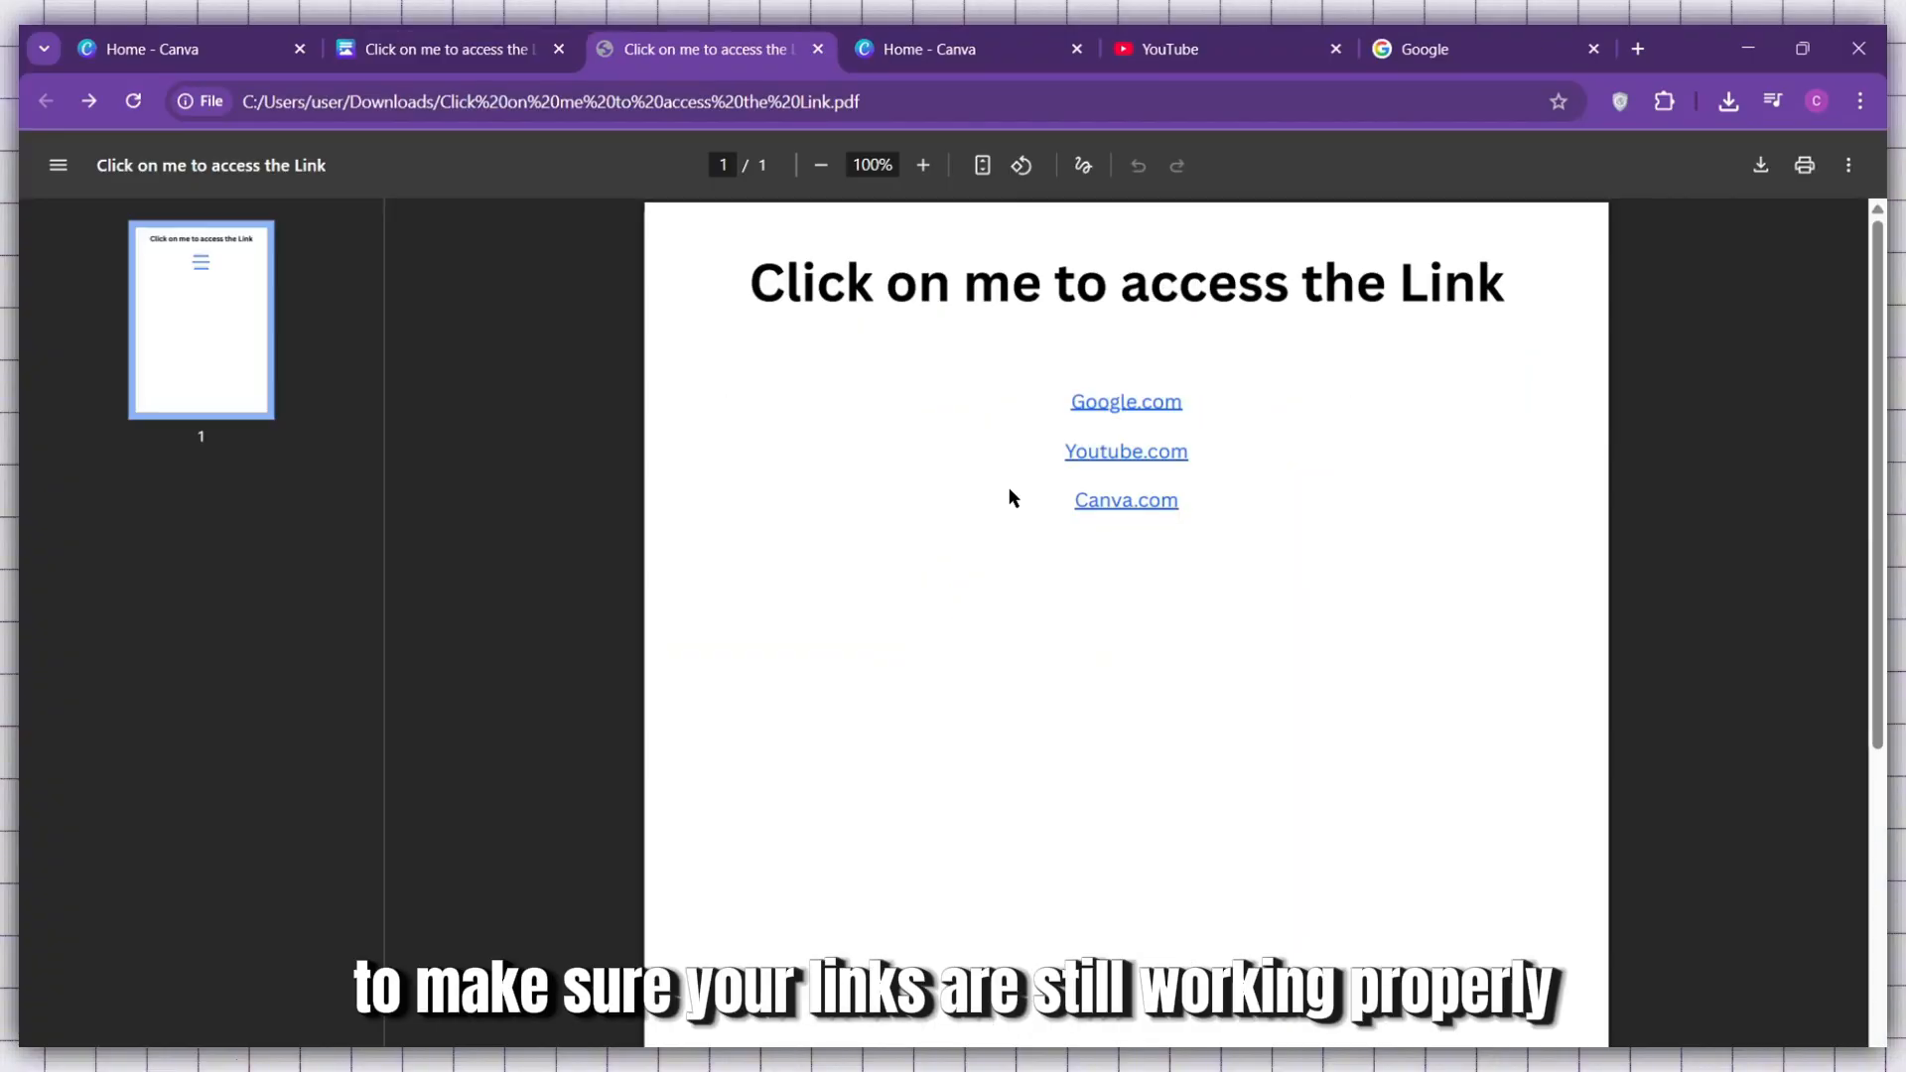
Step: Test the Google.com, Youtube.com and Canva.com links in the exported PDF and return to the Canva design
{"action": "left_click", "coordinate": [1142, 410]}
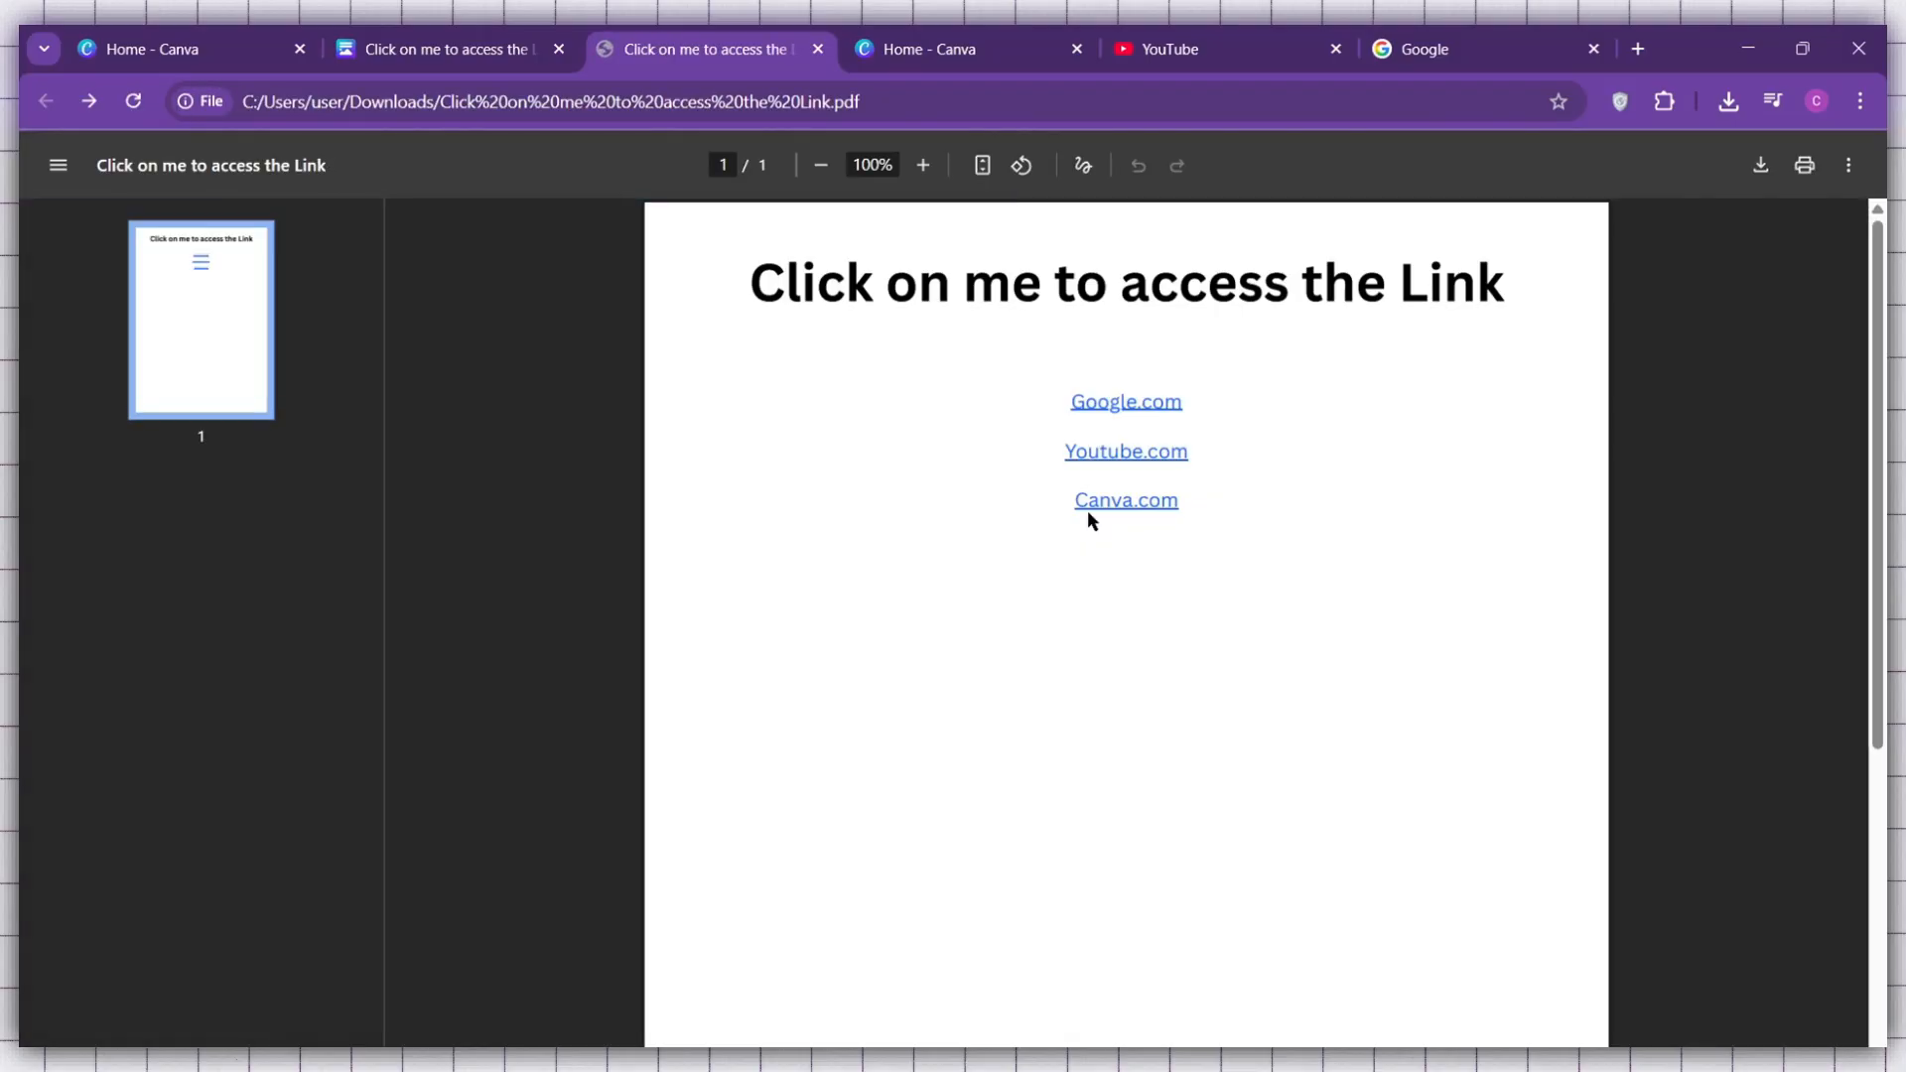
{"action": "left_click", "coordinate": [1154, 454]}
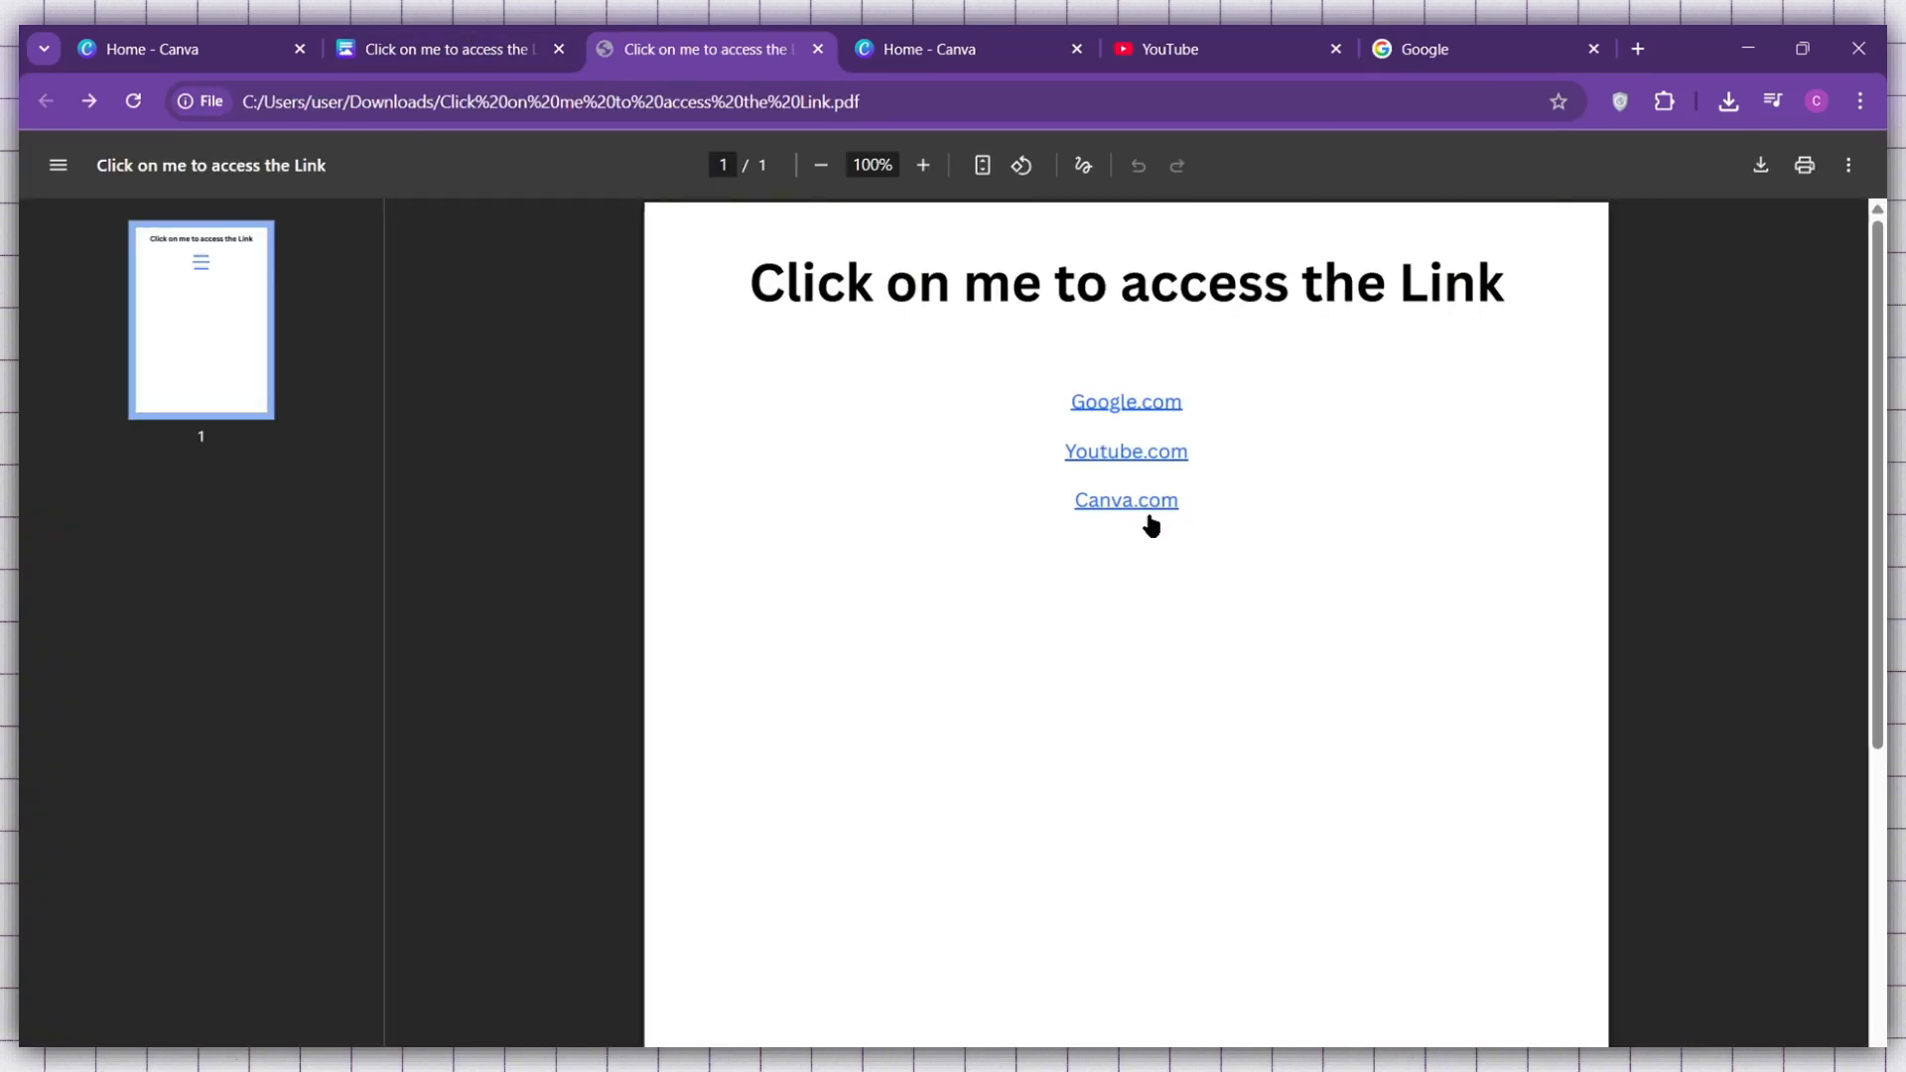
{"action": "left_click", "coordinate": [1140, 502]}
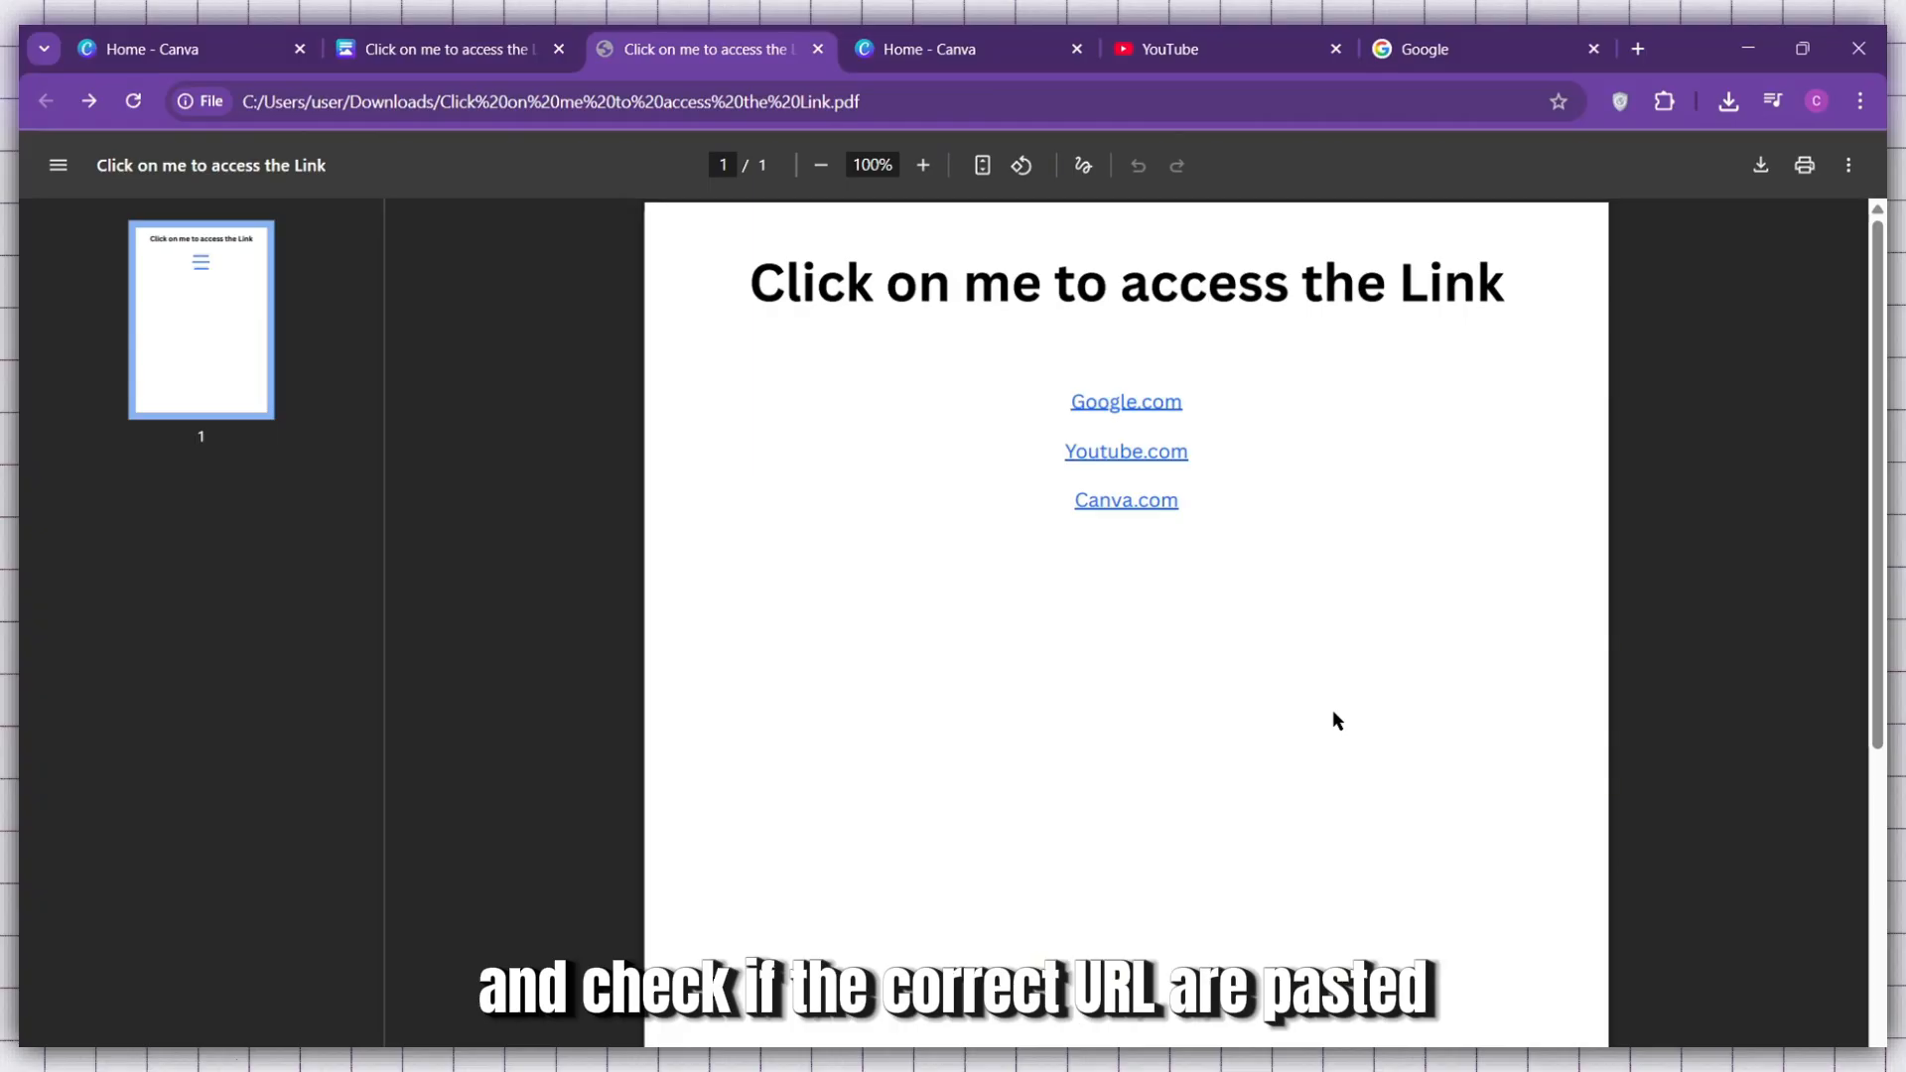
{"action": "left_click", "coordinate": [457, 30]}
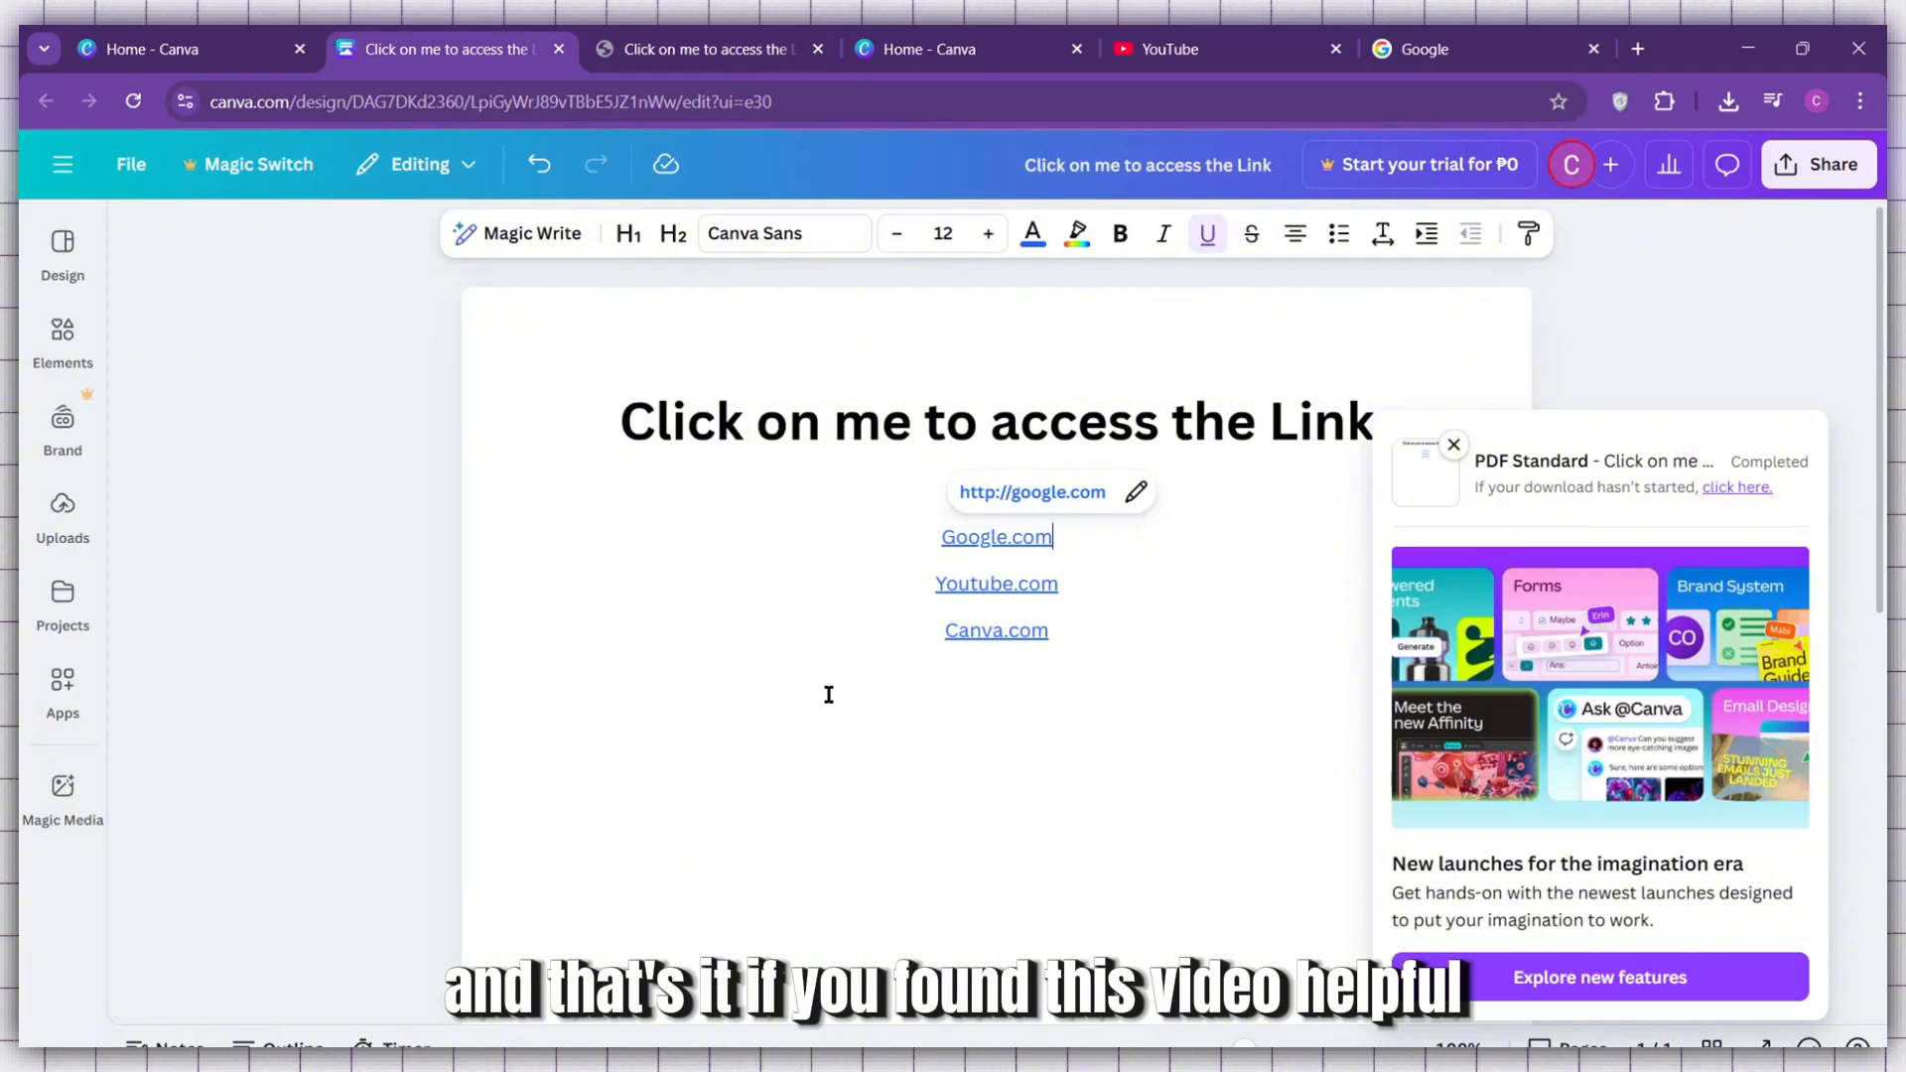